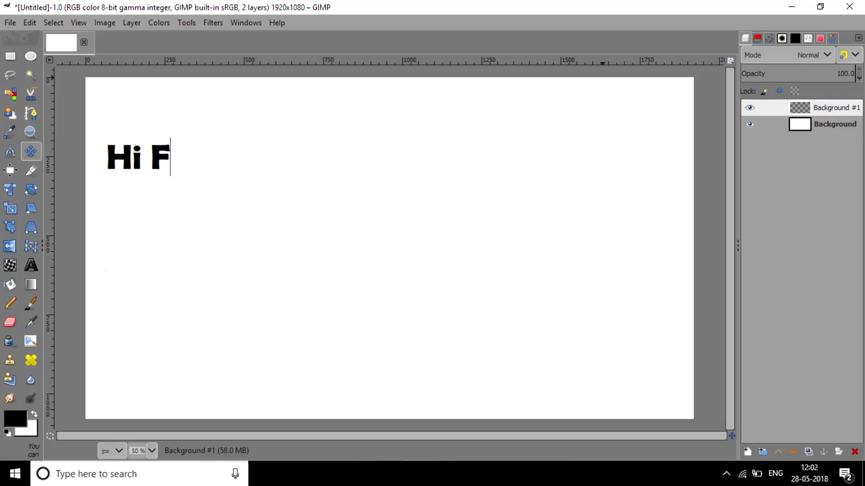
Type the three-line intro title, from 'Hi Friends .....' to 'How To Download & Install PhotoshopBrushes In Gimp'
type("riends ....")
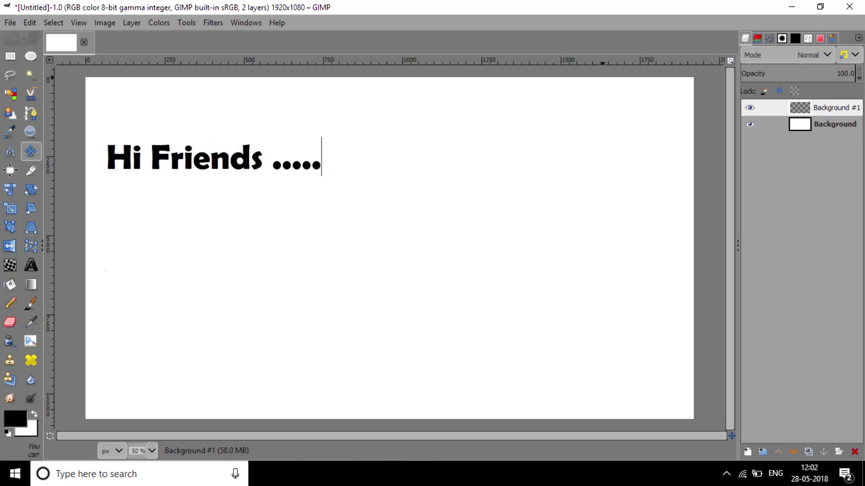
type(".")
key("Return")
type("In This Vid")
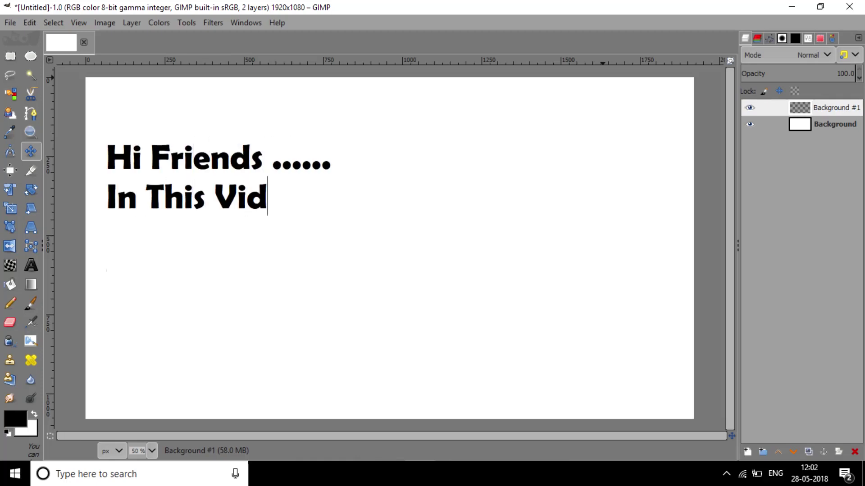
type("eo I'm")
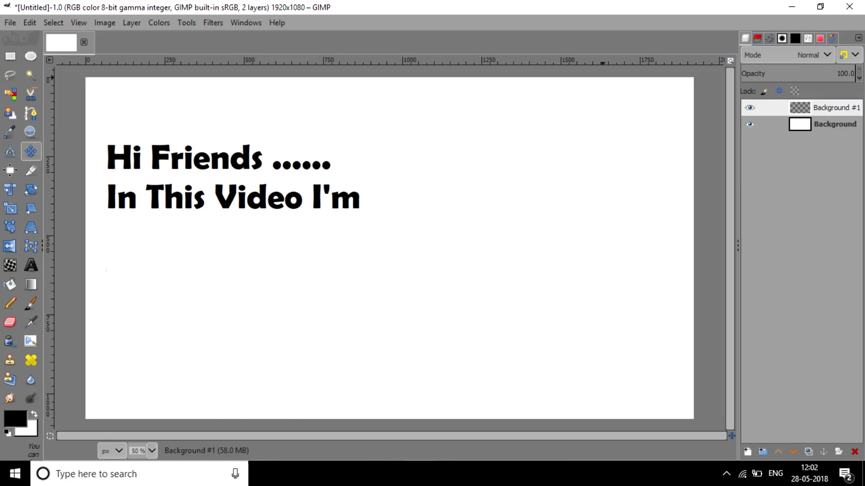
type(" Going To")
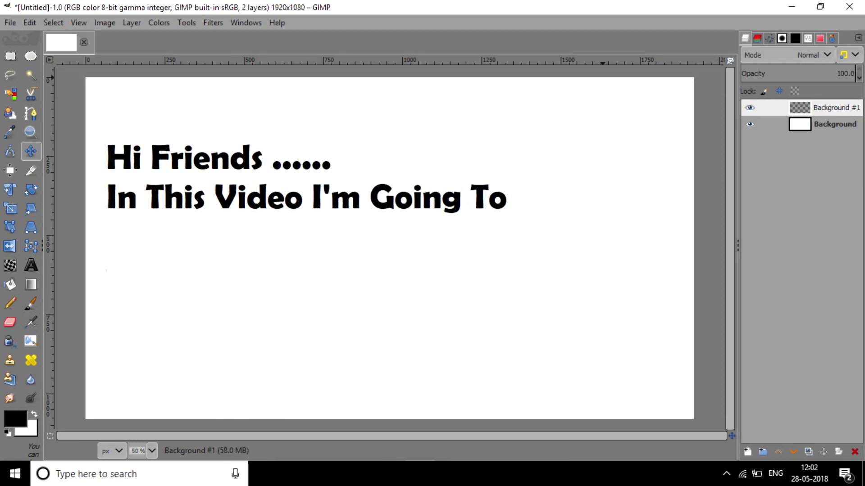
type(" Show You")
key("Return")
type("How ")
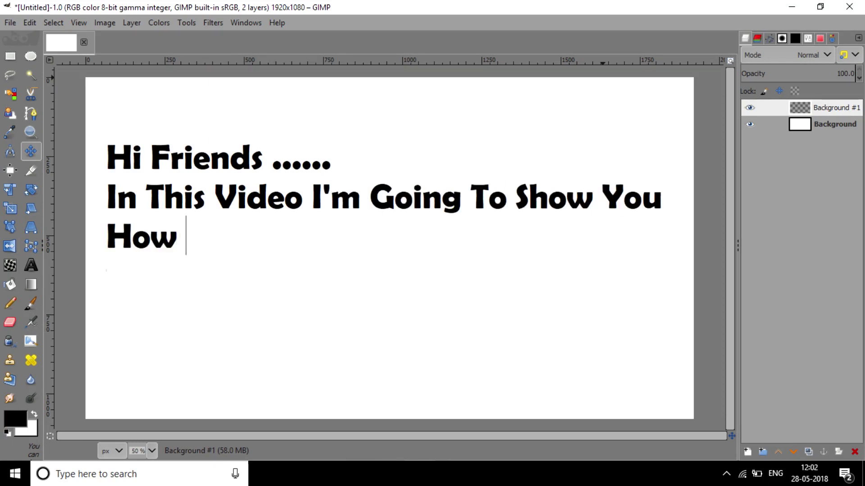
type("To Download ")
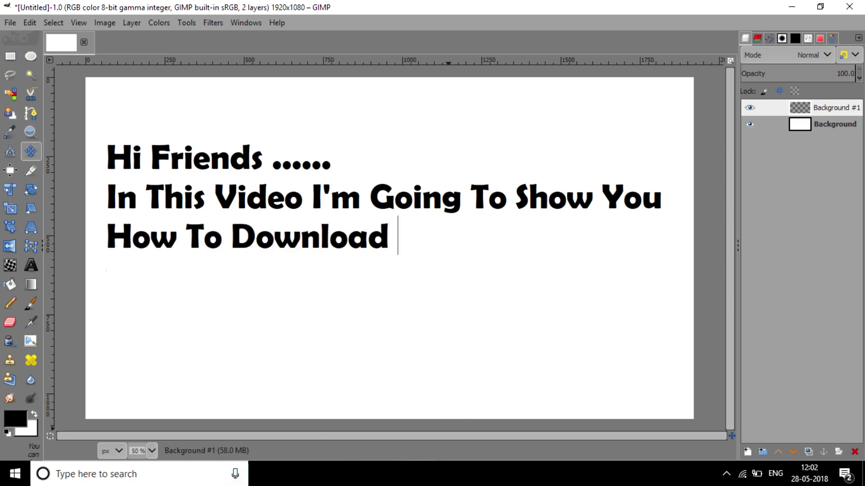
type("& Install Pho")
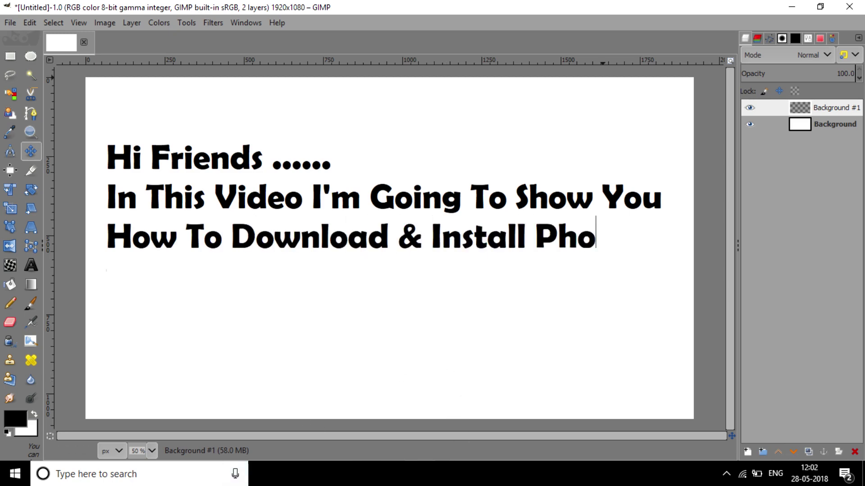
type("toshop")
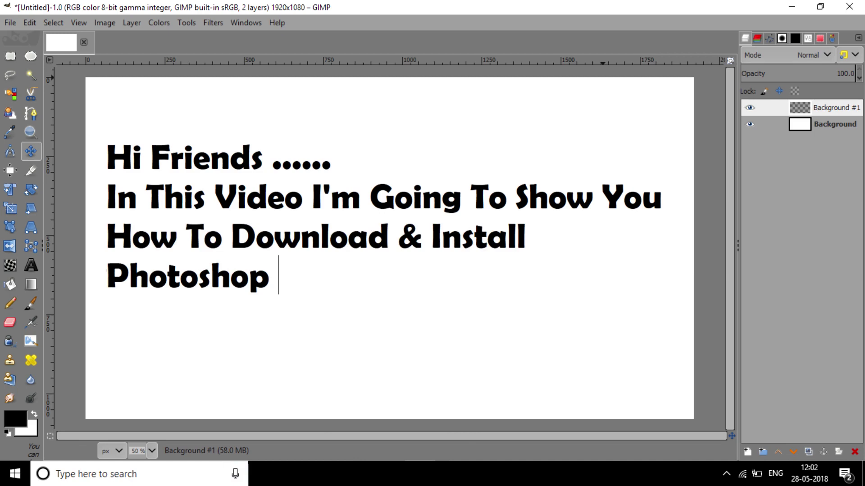
type("Brushes")
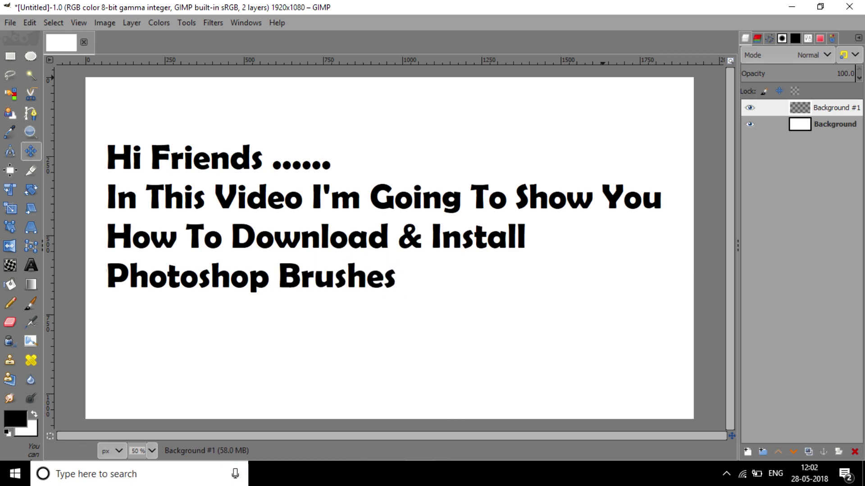
type(" In Gimp")
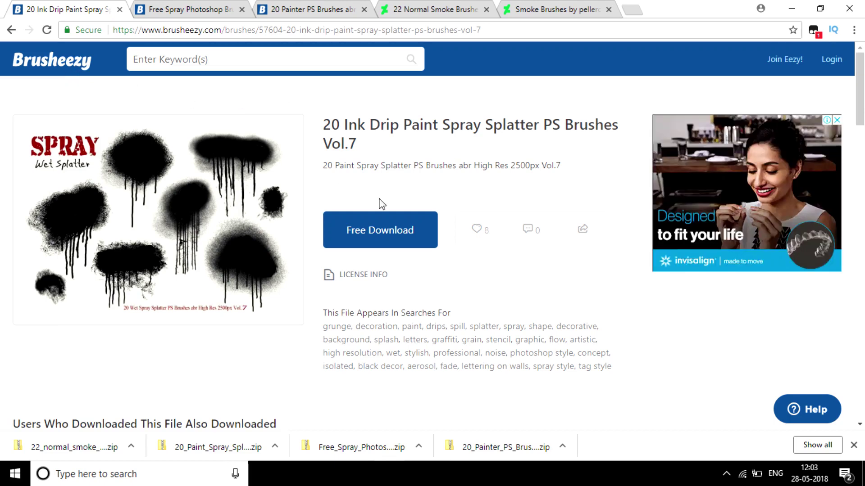
Download the spray splatter brush zip, dismiss the save and offer prompts, and go to the Free Spray Photoshop Brushes page
left_click(390, 244)
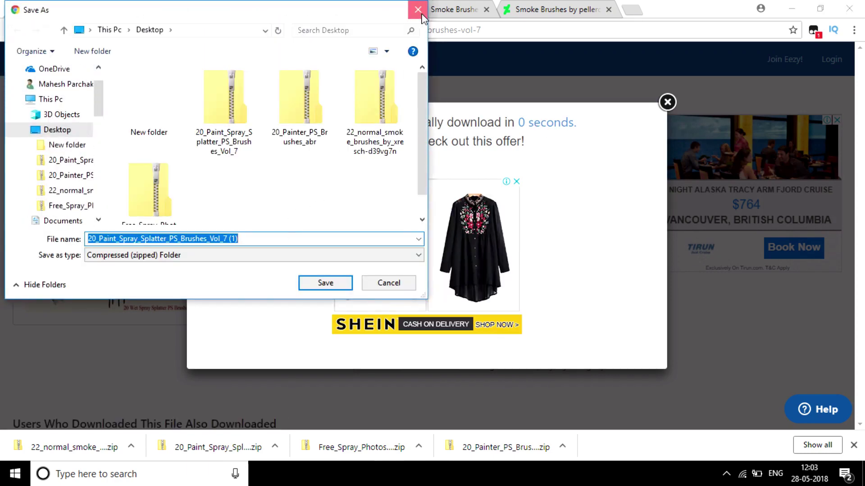
left_click(418, 9)
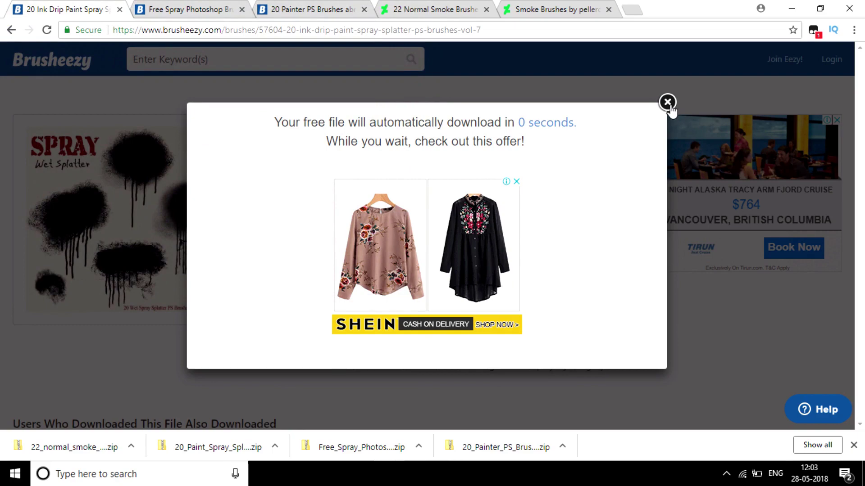
left_click(668, 102)
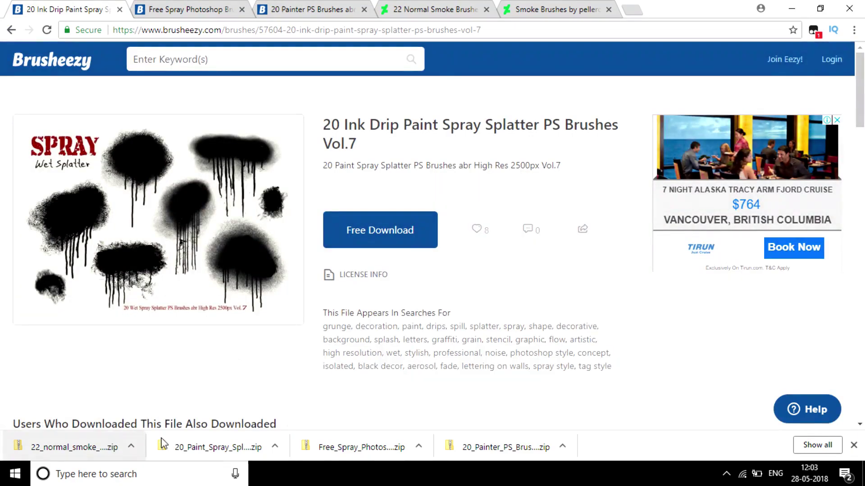
left_click(233, 9)
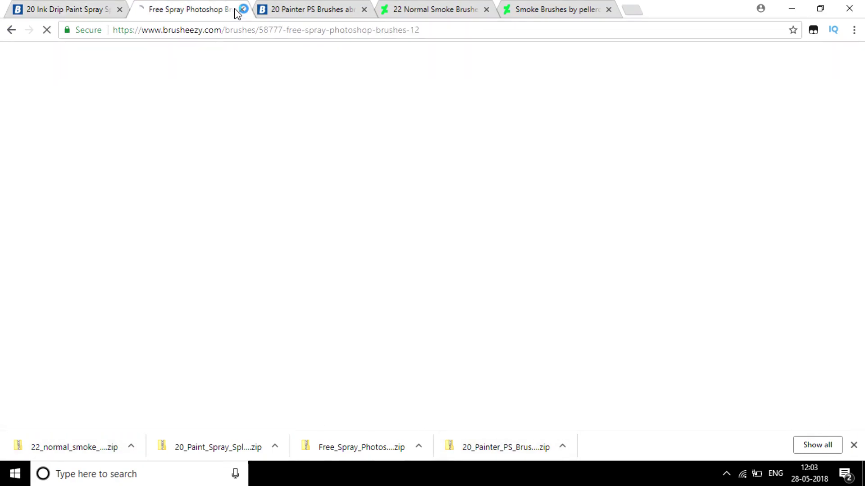
Browse DeviantArt's 22 Normal Smoke Brushes page, then minimise Chrome and GIMP to reveal the desktop
left_click(454, 6)
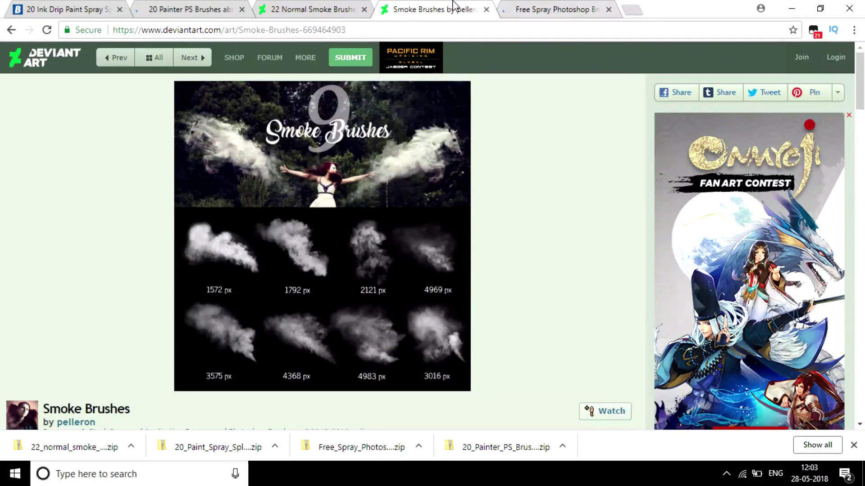
left_click(321, 10)
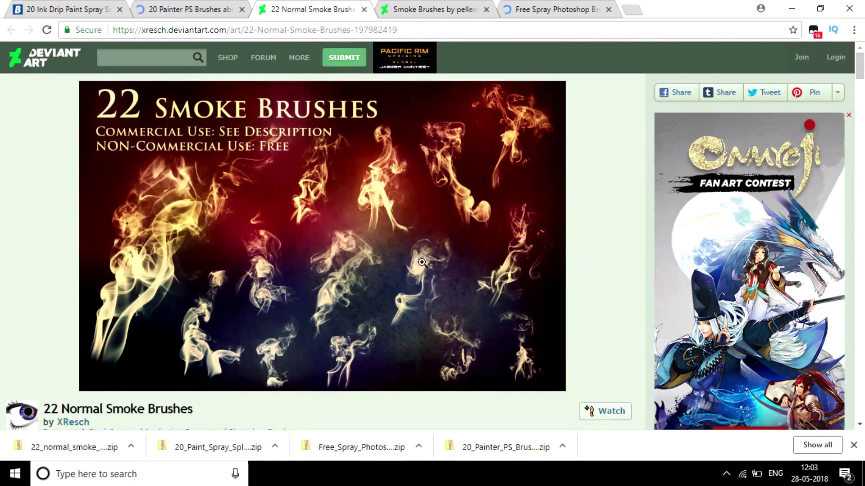
scroll(422, 262, "down", 7)
scroll(388, 179, "up", 3)
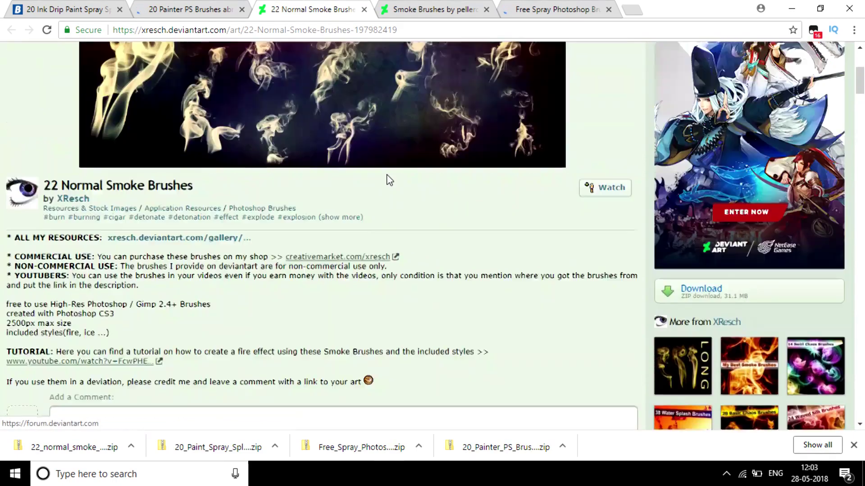
scroll(360, 162, "up", 3)
scroll(341, 152, "up", 1)
scroll(325, 164, "up", 2)
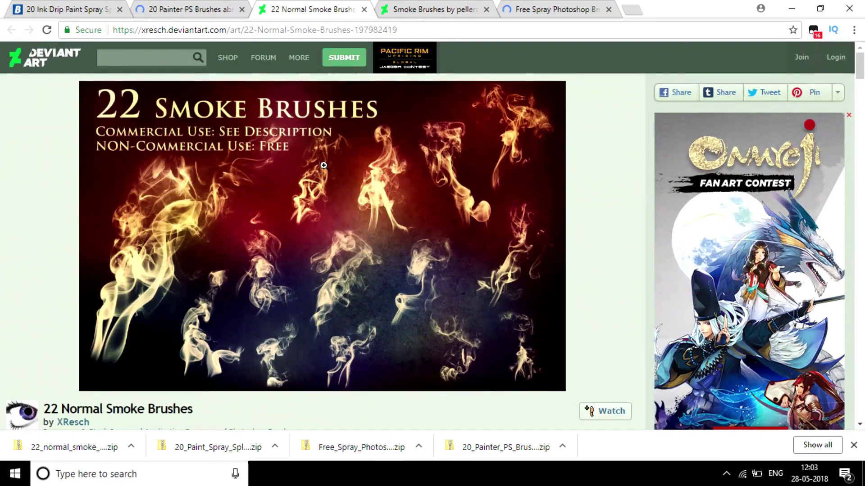
scroll(500, 192, "down", 1)
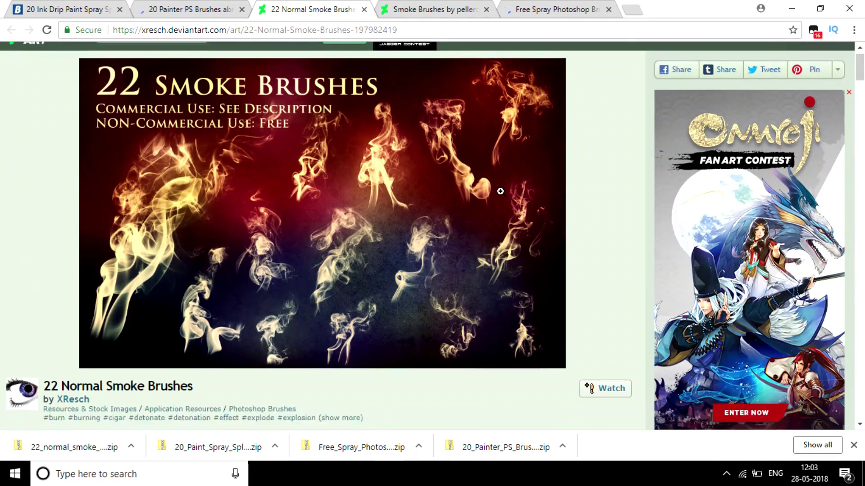
scroll(500, 191, "down", 2)
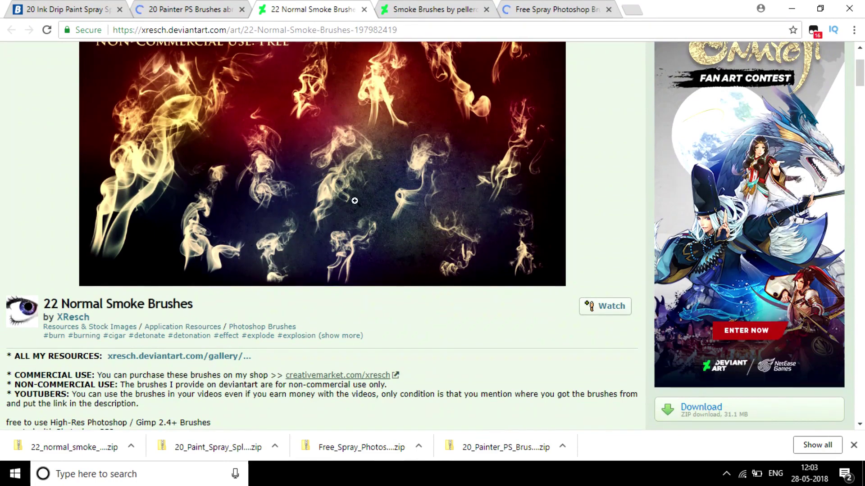
scroll(610, 156, "up", 3)
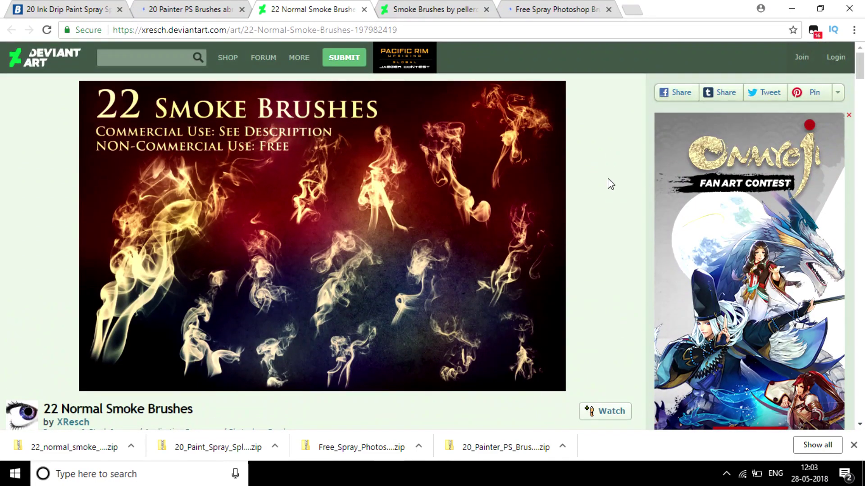
left_click(791, 2)
left_click(791, 2)
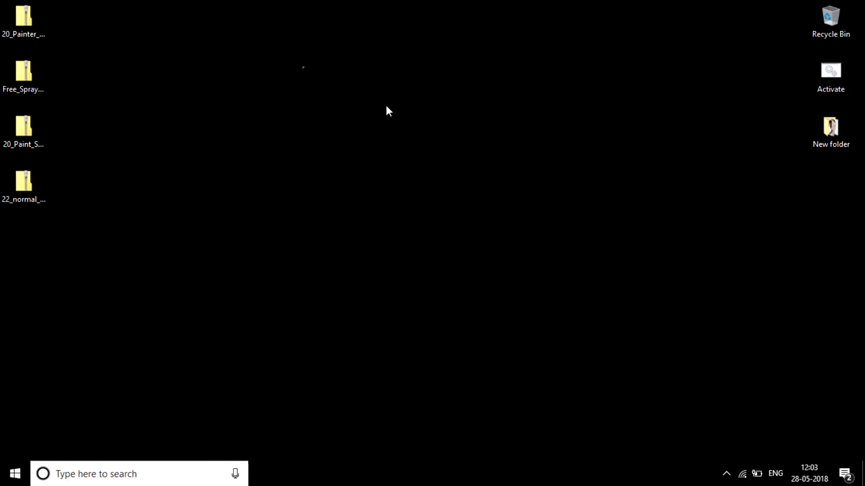
Navigate File Explorer to C:\Program Files\GIMP 2\share\gimp\2.0\brushes
key("super+e")
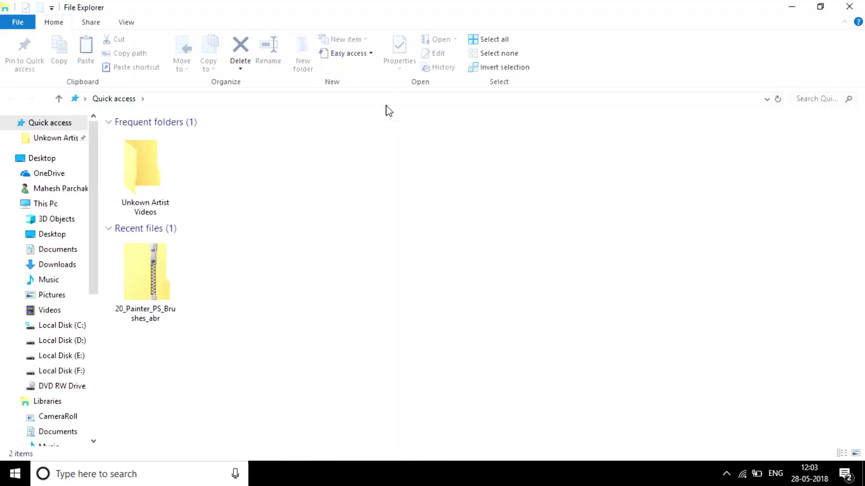
left_click(54, 206)
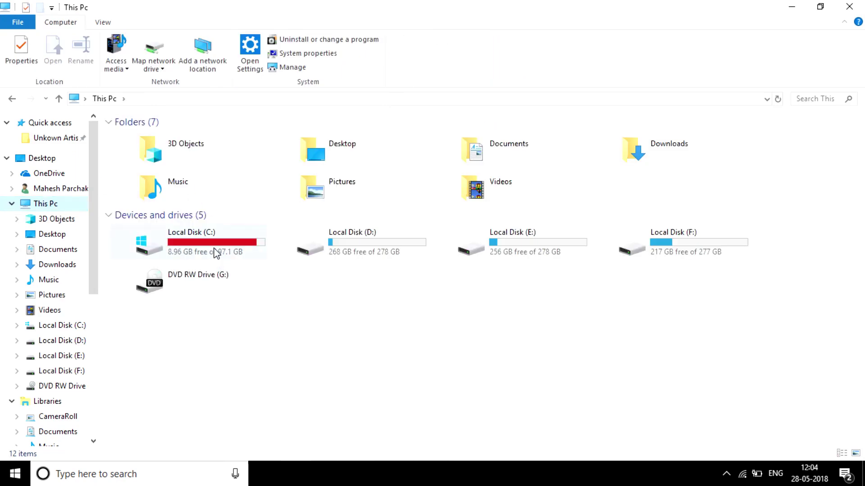
double_click(215, 254)
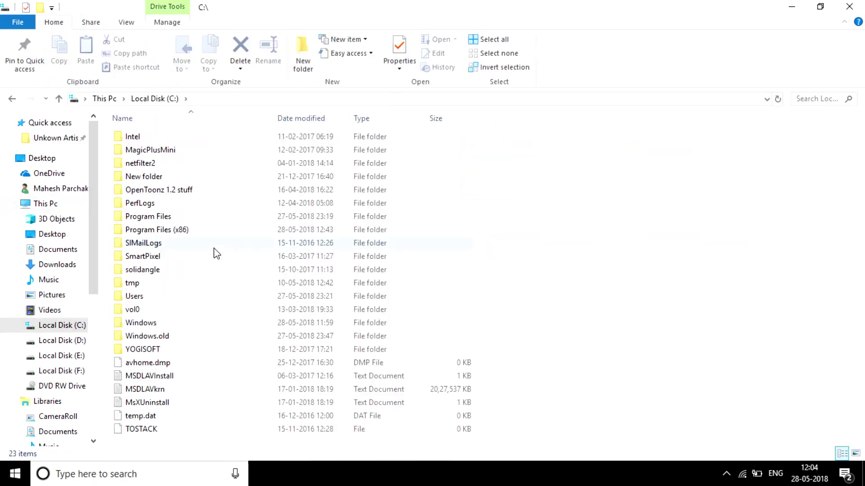
double_click(189, 220)
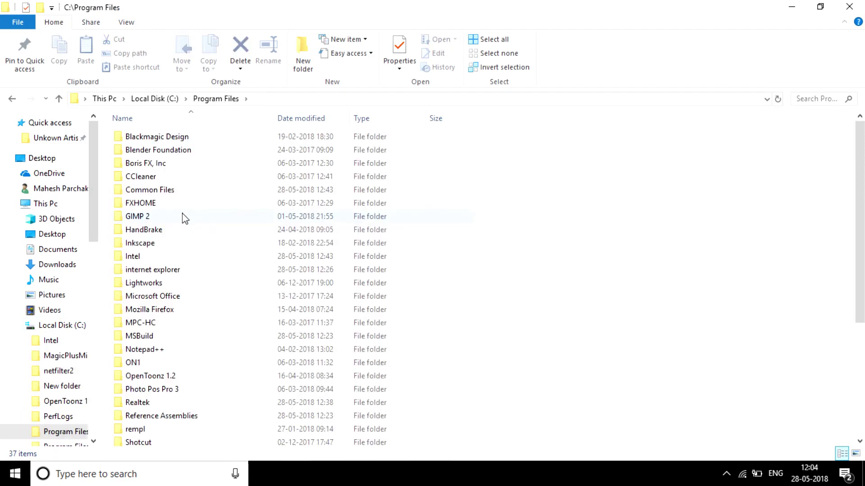
double_click(185, 219)
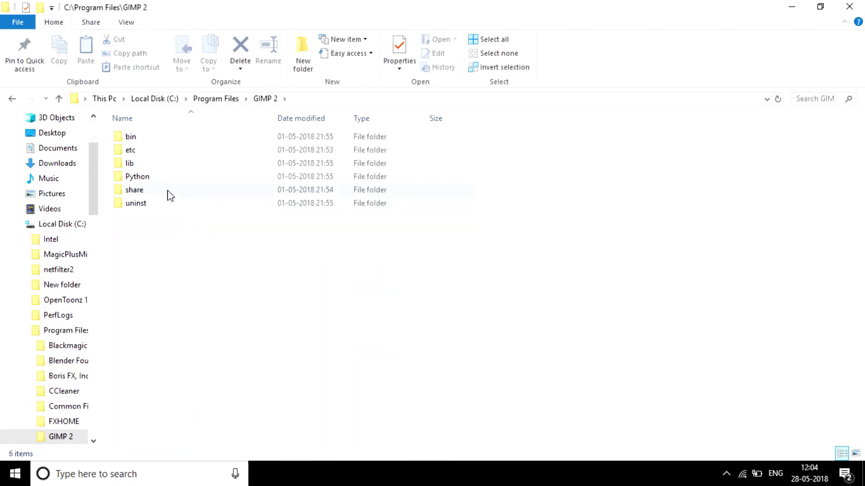
double_click(170, 195)
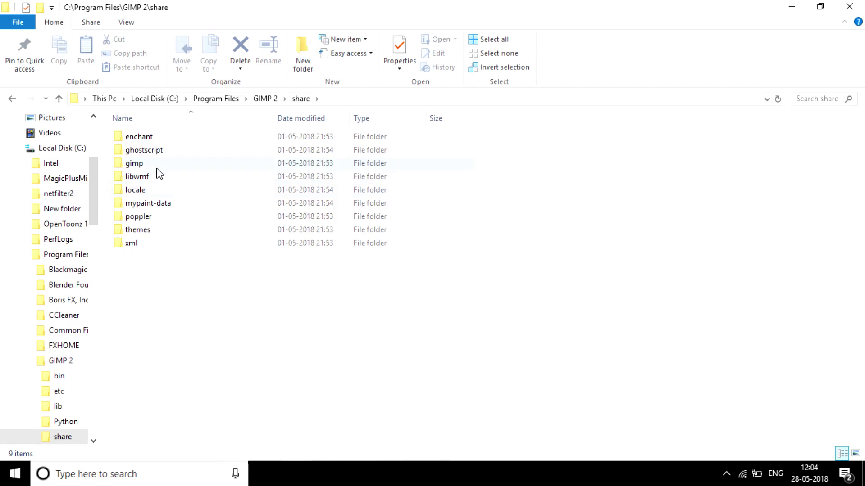
double_click(155, 165)
left_click(141, 143)
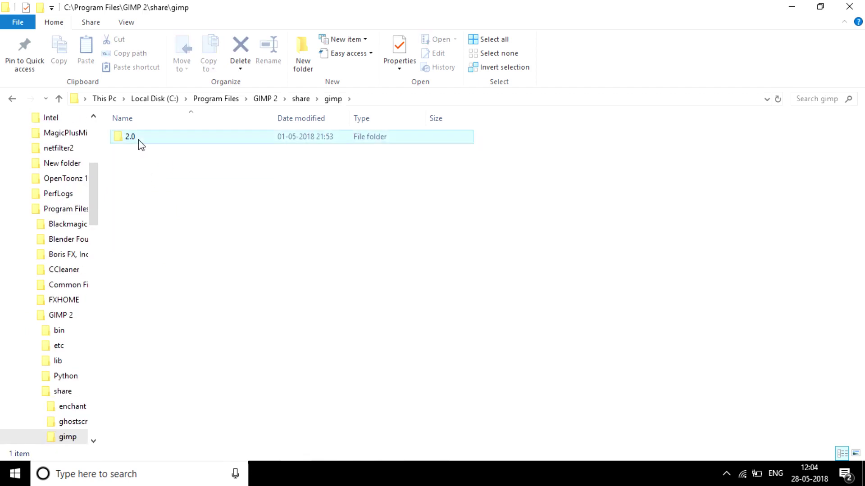
double_click(141, 143)
double_click(149, 143)
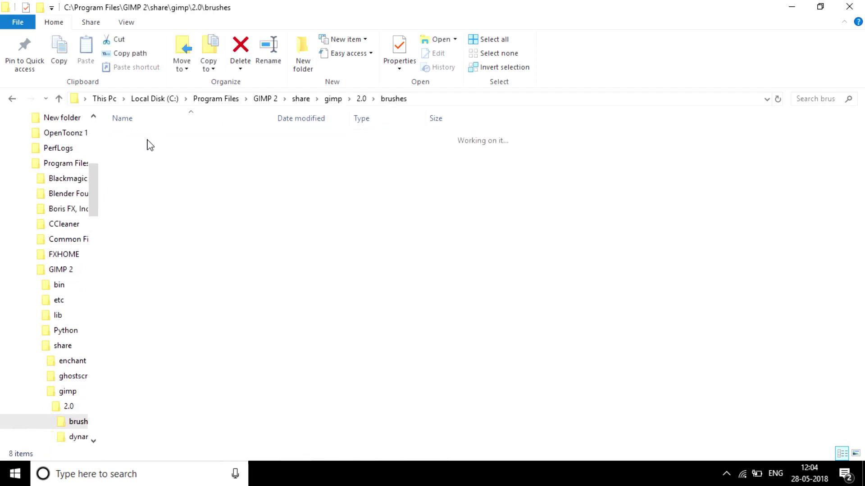
left_click(819, 8)
mouse_move(61, 168)
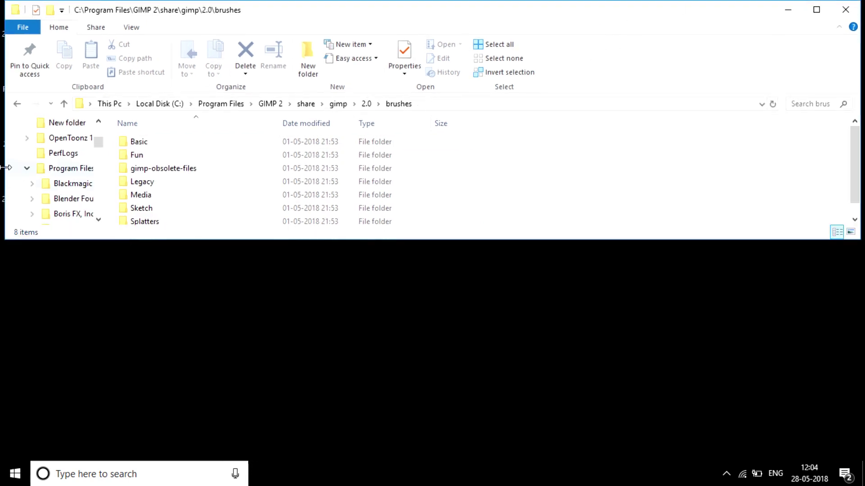
Resize the brushes window to the right and extract the 20_Painter_PS_Brushes_abr zip to the desktop
left_click_drag(7, 168, 529, 77)
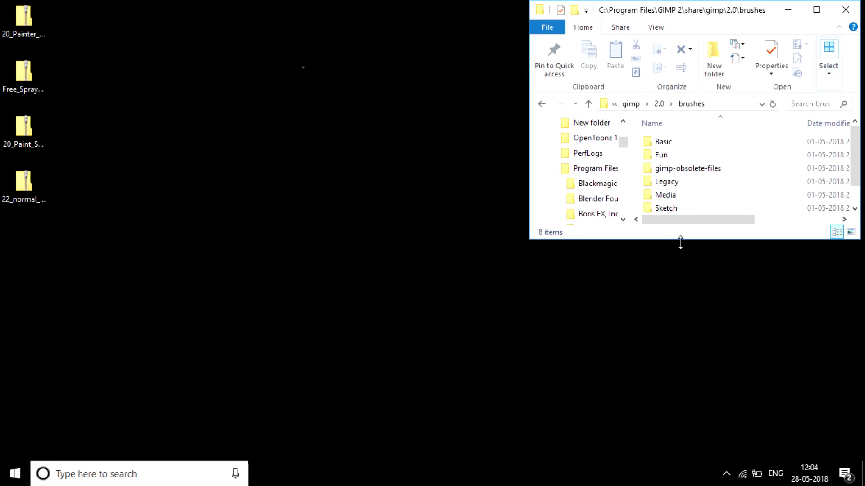
left_click_drag(680, 247, 734, 430)
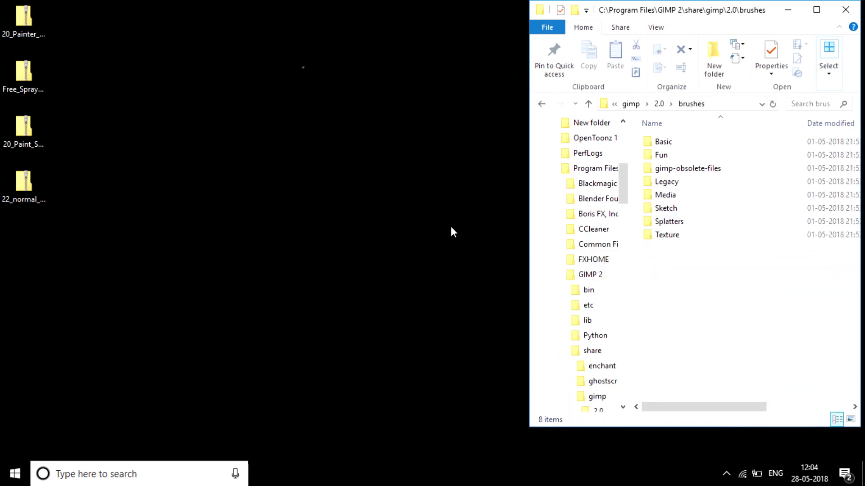
double_click(37, 29)
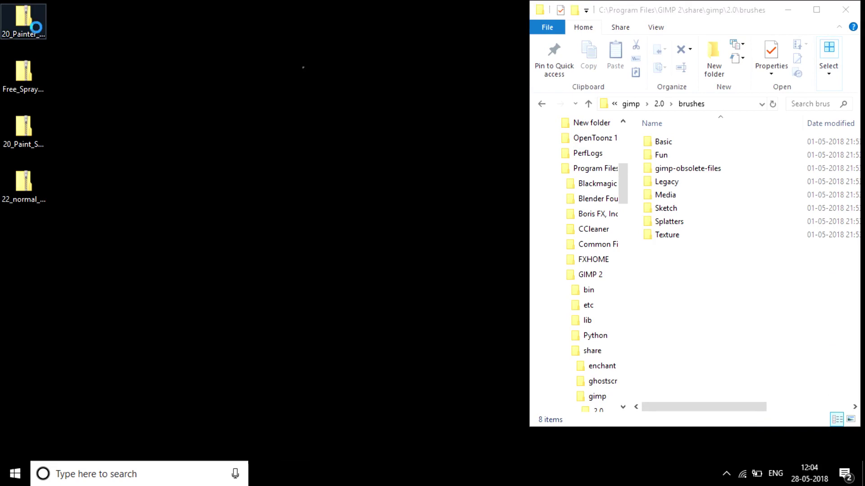
right_click(36, 29)
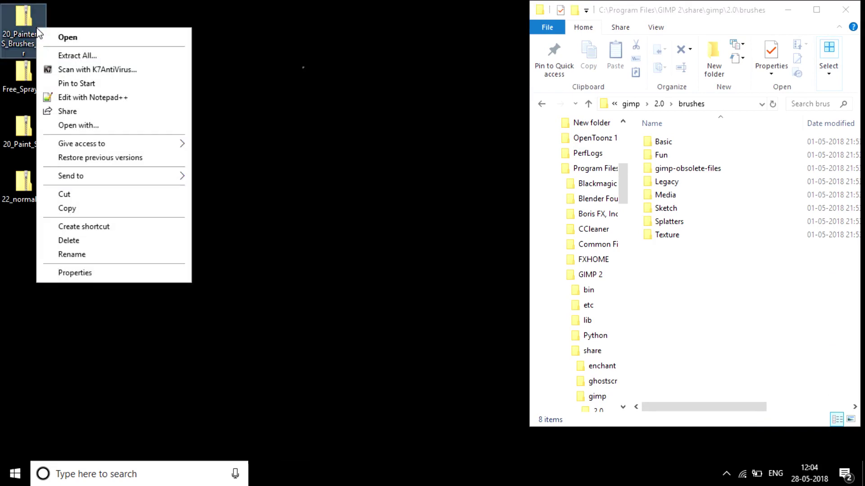
left_click(60, 56)
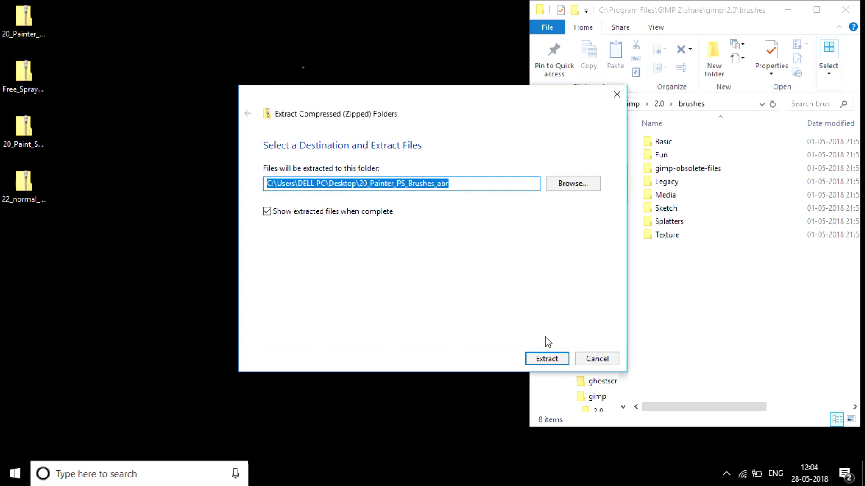
left_click(546, 359)
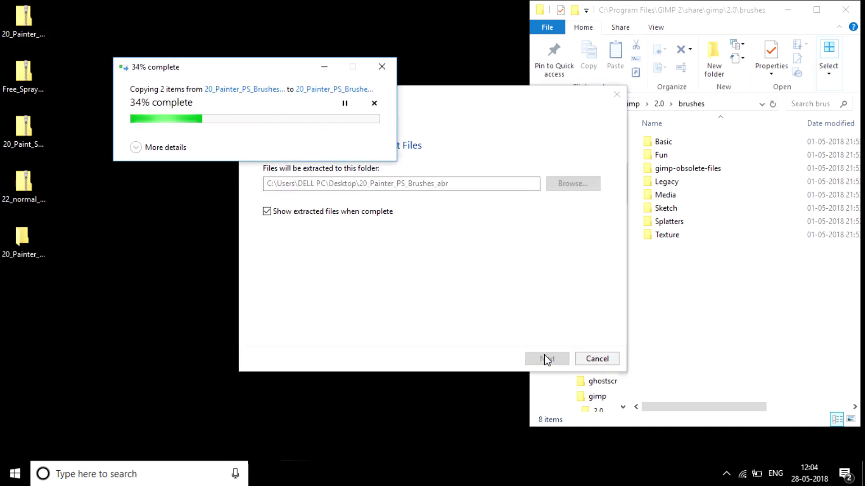
Open the extracted 20_Painter folder, resize its window, and open the abr subfolder
double_click(26, 252)
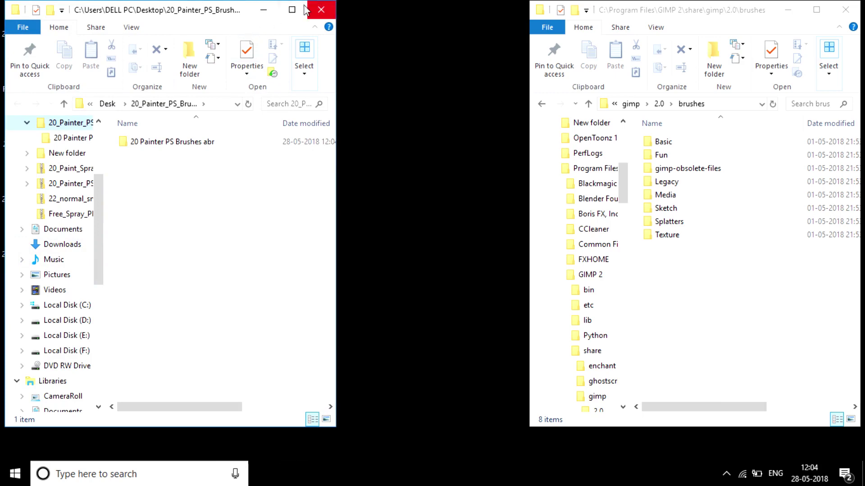
double_click(228, 10)
double_click(222, 13)
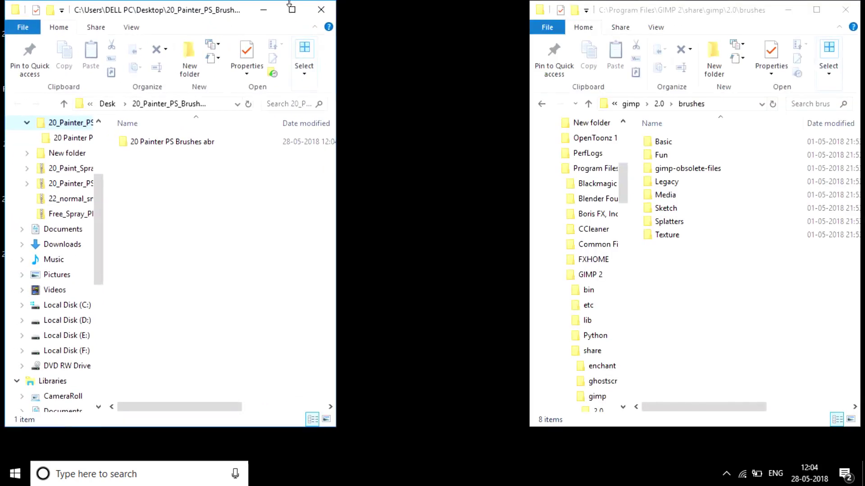
left_click_drag(338, 429, 474, 444)
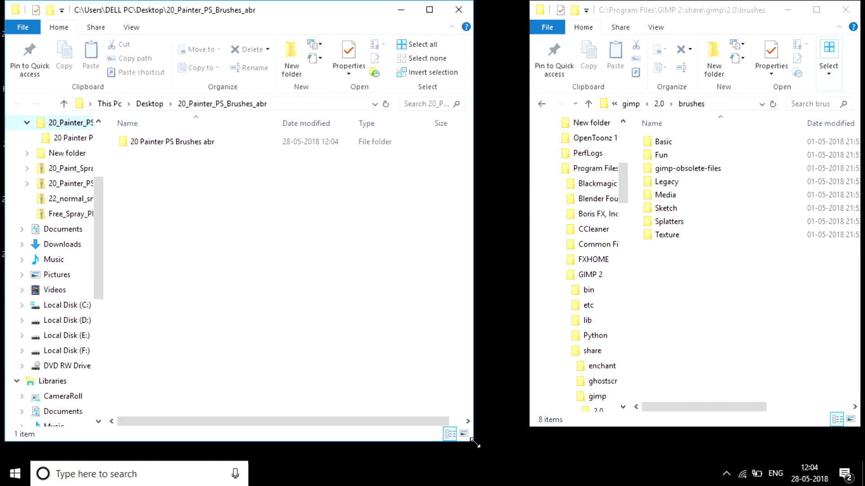
left_click(204, 152)
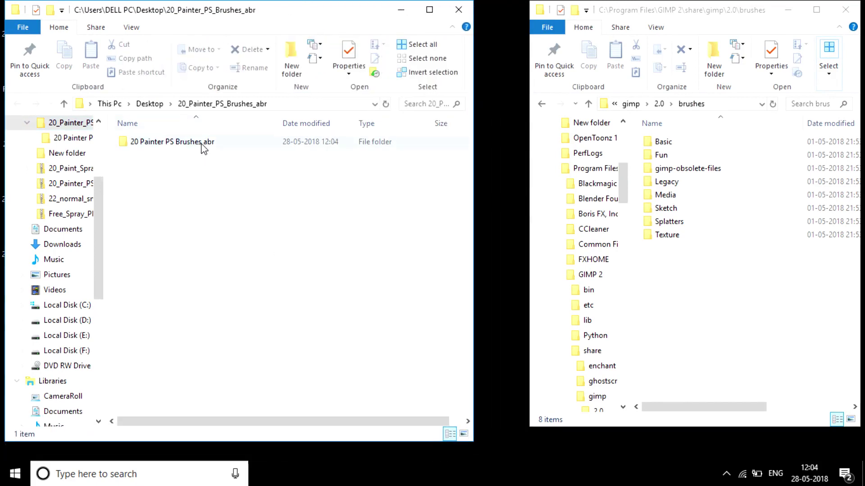
double_click(202, 145)
Copy 20 Painter Brushes.abr into GIMP's brushes folder with admin permission, then close the extracted folder
left_click(201, 145)
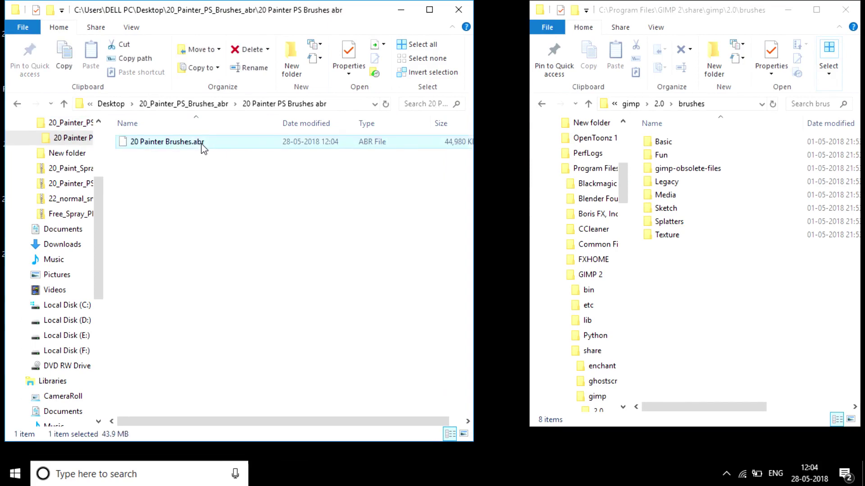
right_click(203, 147)
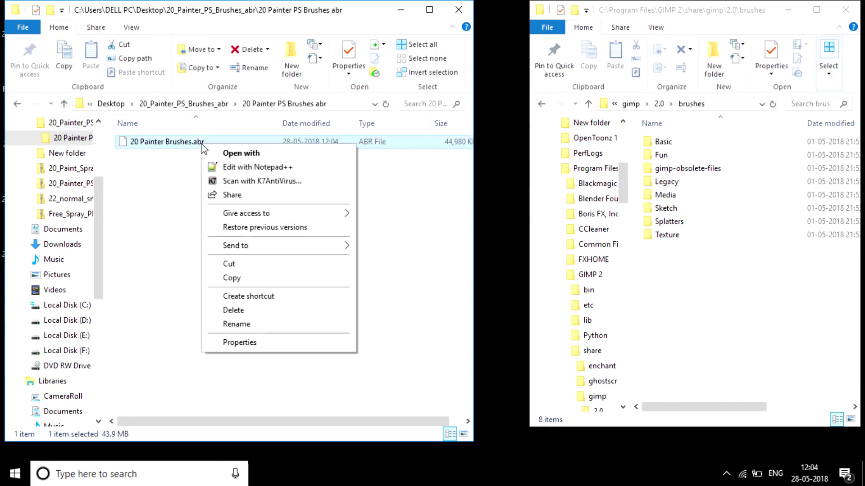
left_click(247, 279)
left_click(731, 320)
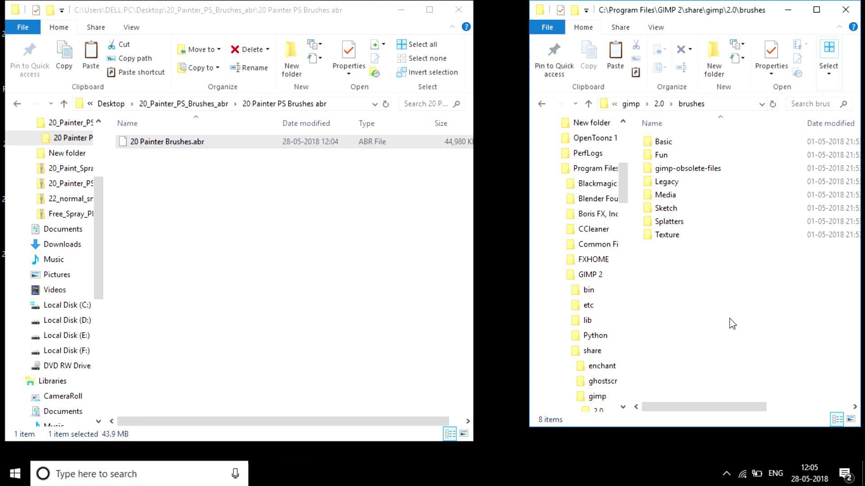
right_click(731, 320)
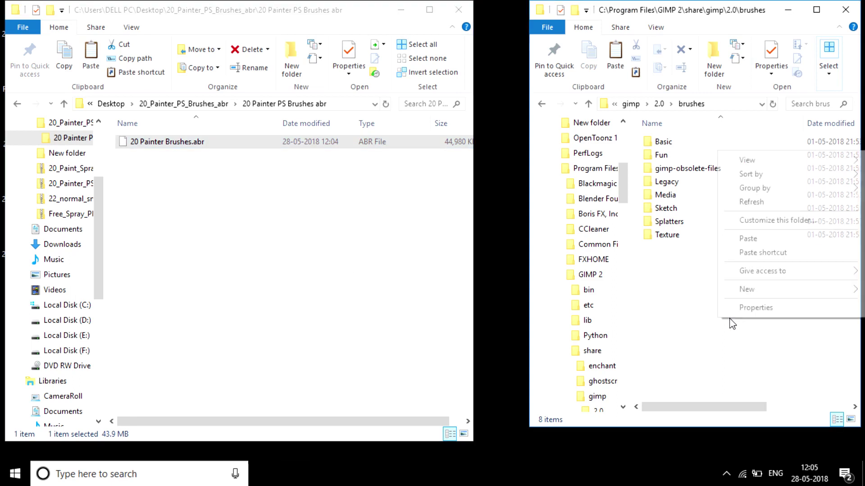
left_click(748, 239)
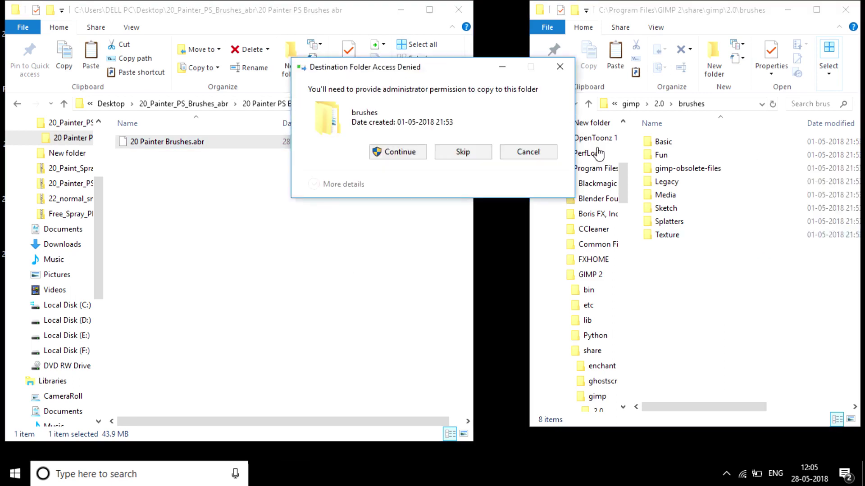
left_click(383, 151)
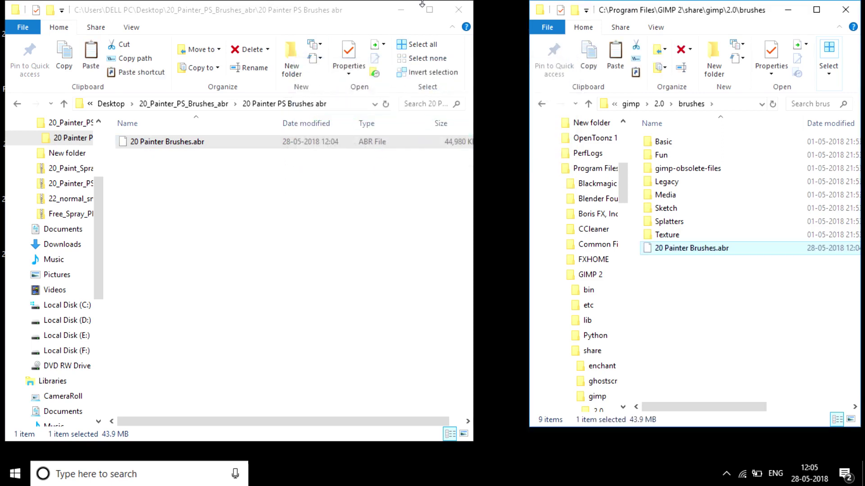
left_click(455, 10)
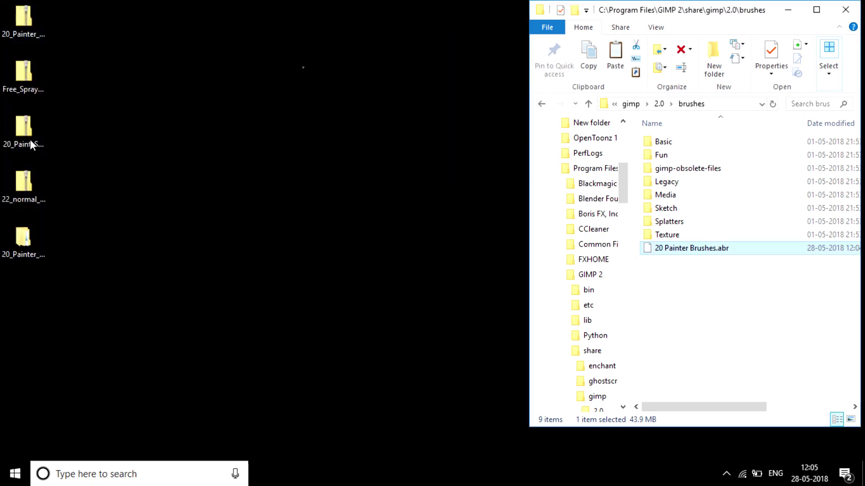
Extract the Free_Spray brush zip to a desktop folder
left_click(27, 74)
right_click(28, 89)
left_click(63, 120)
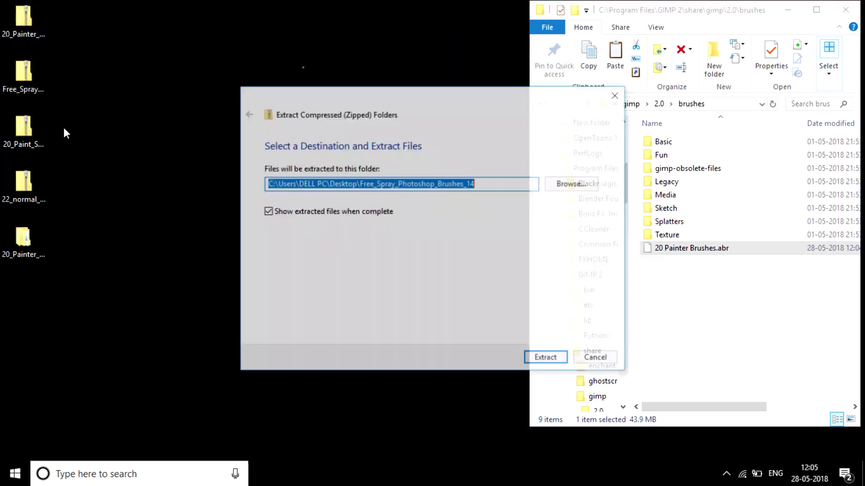
left_click(560, 358)
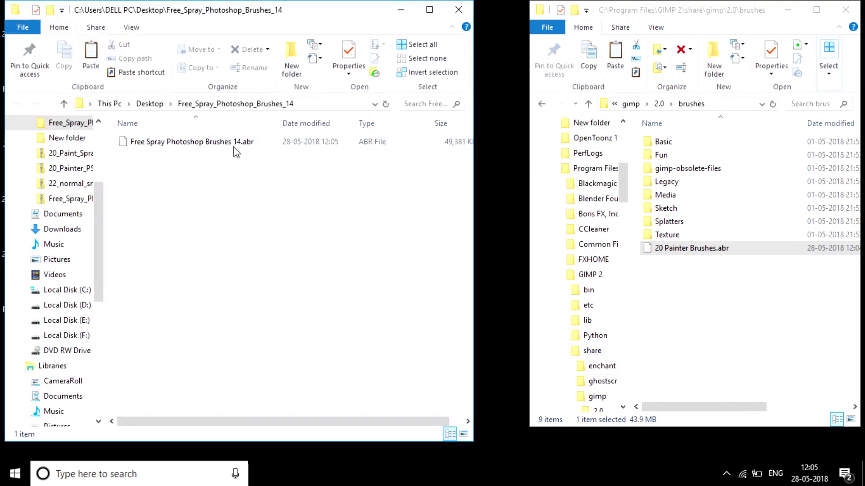
Copy Free Spray Photoshop Brushes 14.abr into the brushes folder with admin permission, then close its folder
right_click(234, 145)
left_click(289, 276)
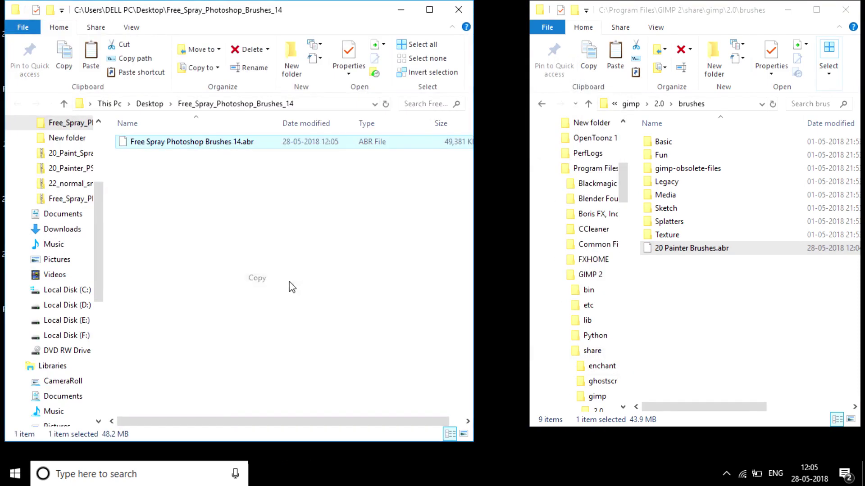
right_click(724, 331)
left_click(745, 245)
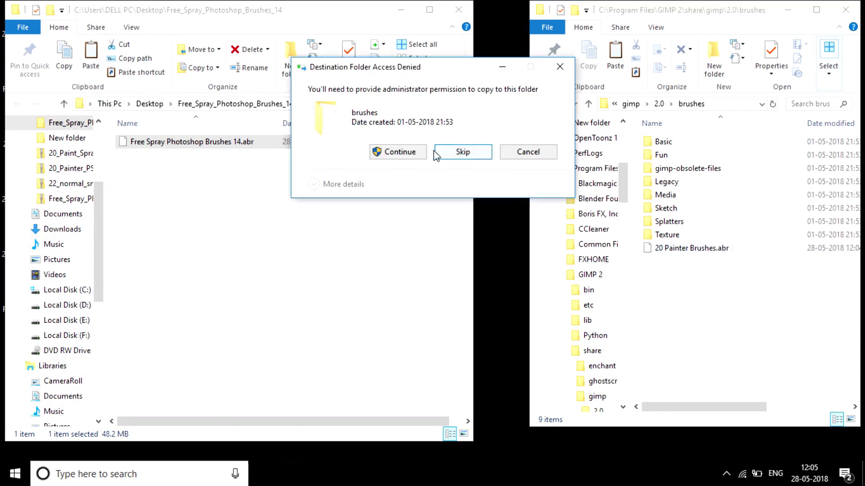
left_click(417, 152)
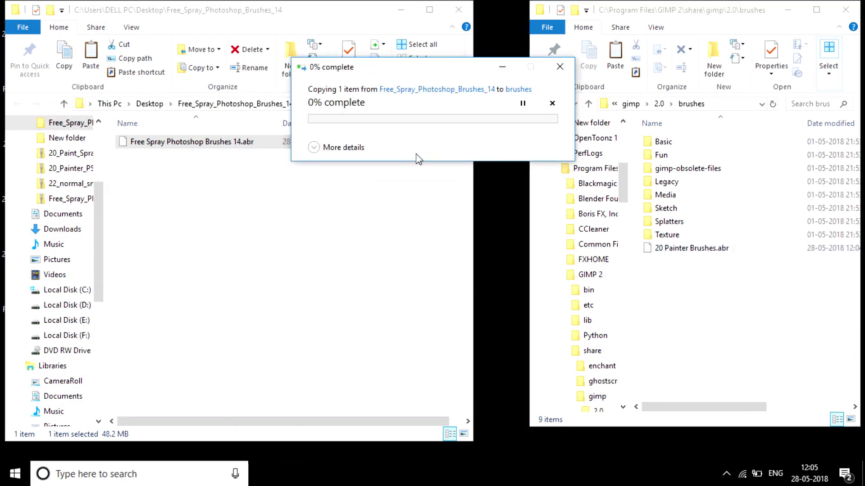
left_click(458, 9)
Extract the 20_Paint_Spray zip and open the 20 Paint Spray Splatter folder
right_click(14, 134)
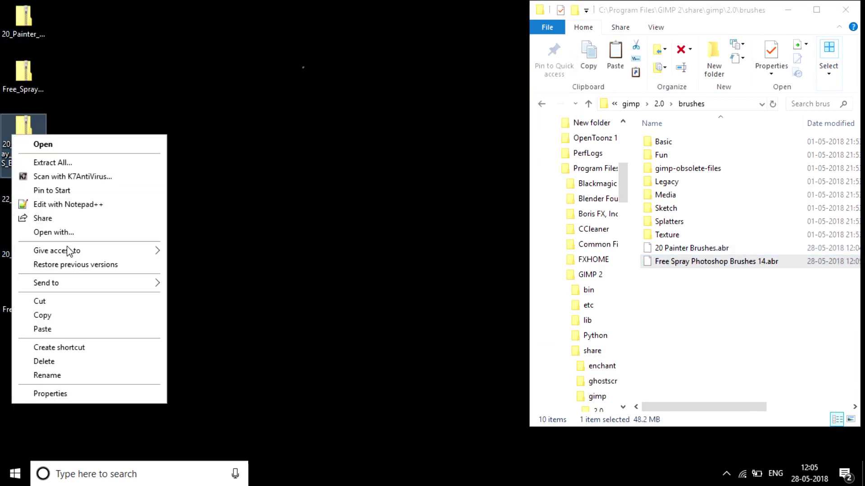
left_click(79, 163)
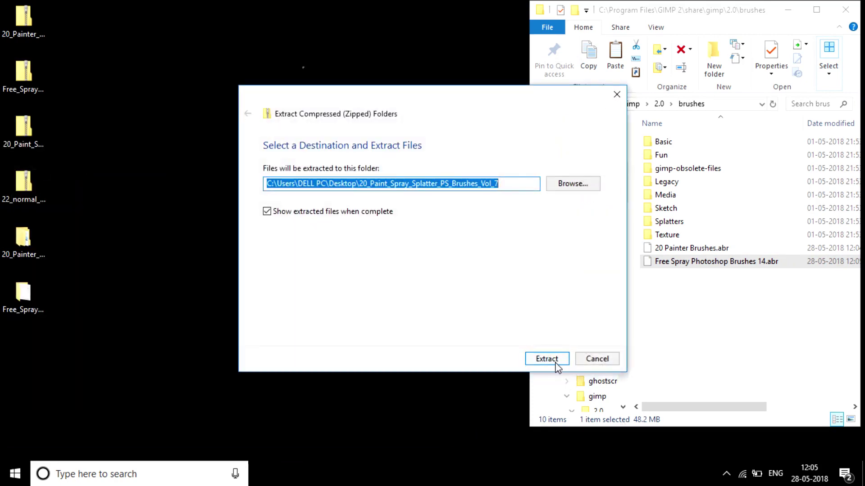
left_click(547, 359)
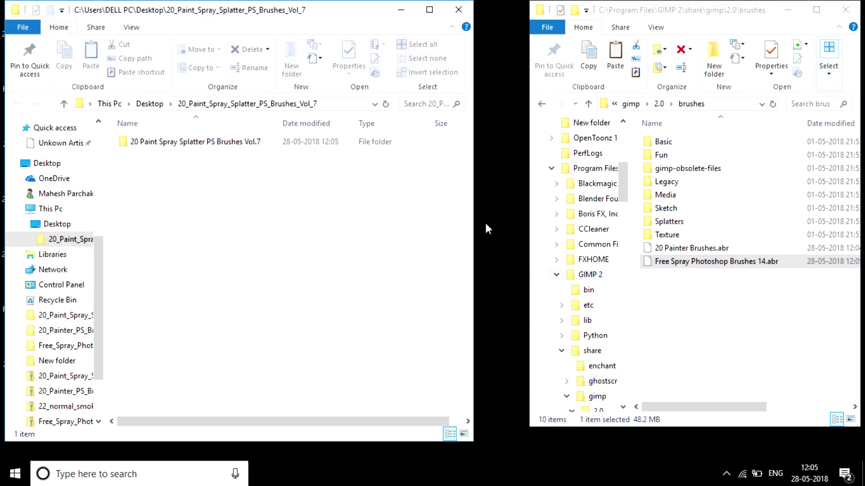
double_click(235, 143)
Copy 20 Spray Brushes.abr into GIMP's brushes folder with admin permission and close the other window
right_click(235, 144)
left_click(195, 143)
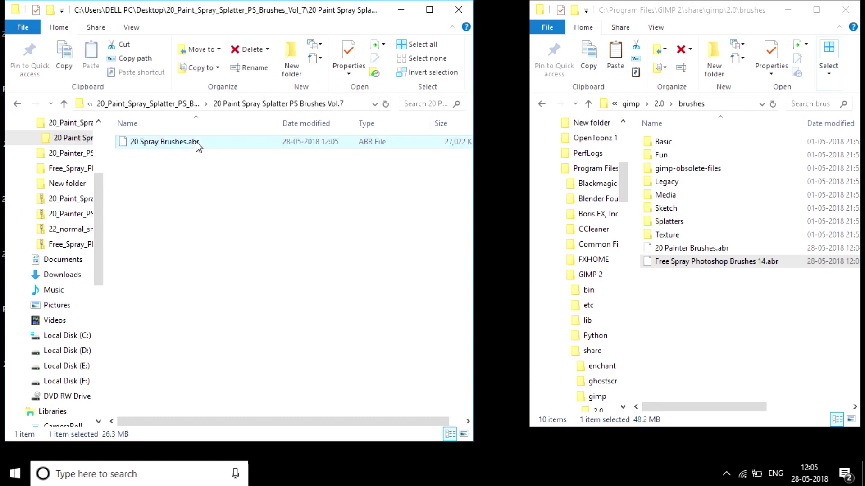
right_click(197, 143)
left_click(253, 277)
right_click(706, 342)
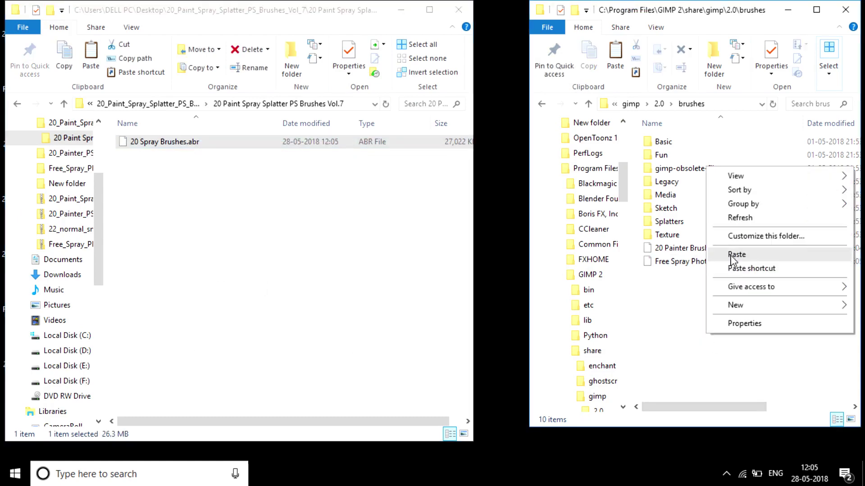
left_click(731, 256)
left_click(400, 152)
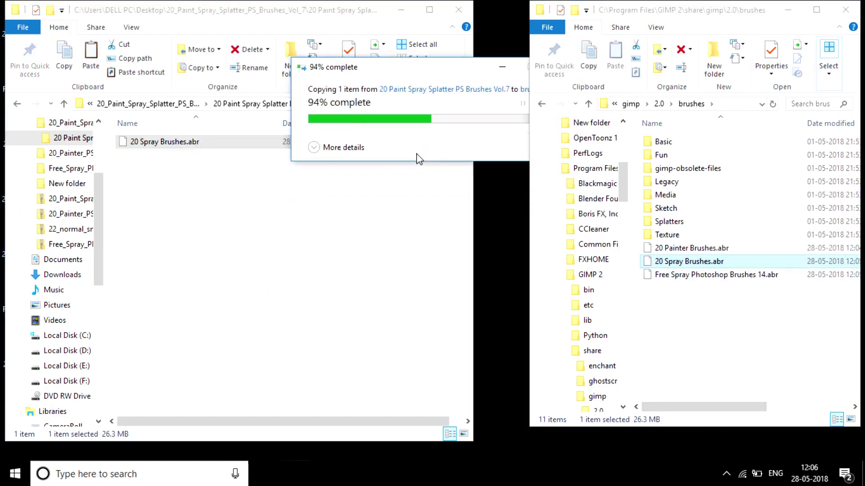
left_click(458, 10)
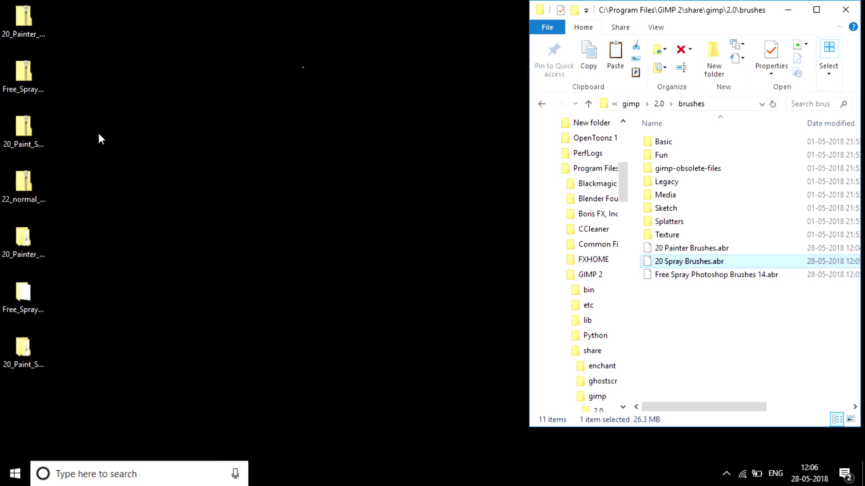
right_click(30, 200)
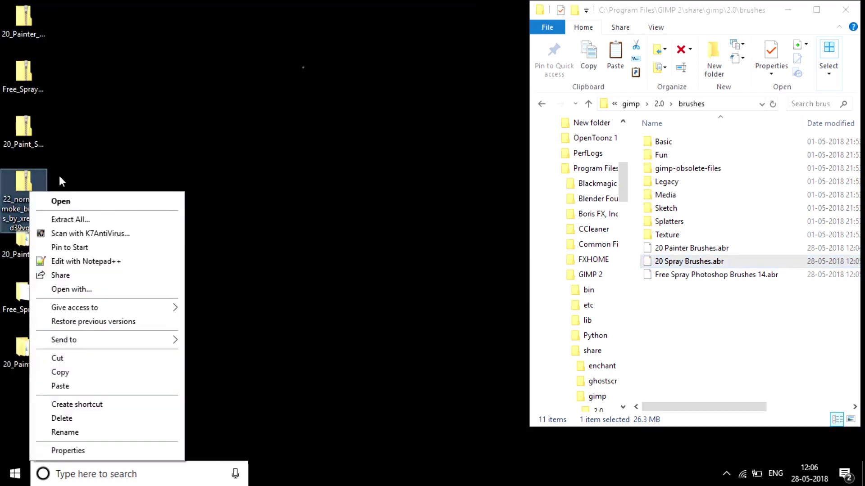
left_click(82, 161)
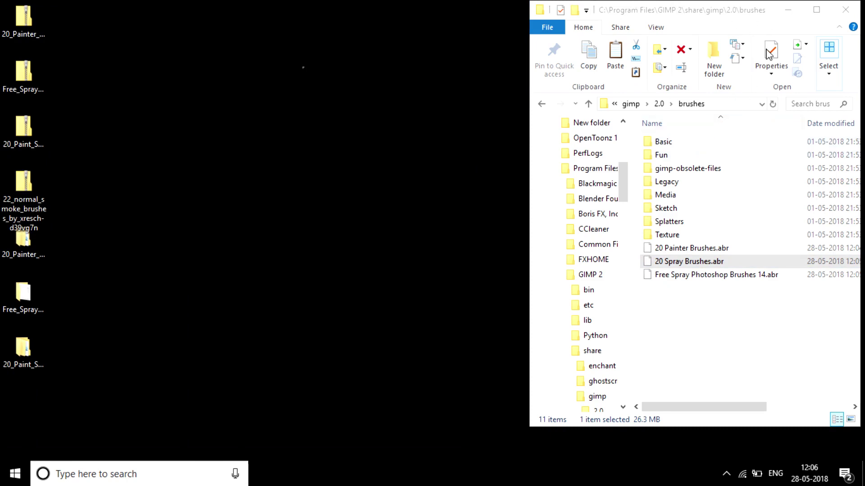
Close Explorer, refresh GIMP's Brushes list, and scroll through it to find the new painter and spray brushes
left_click(845, 10)
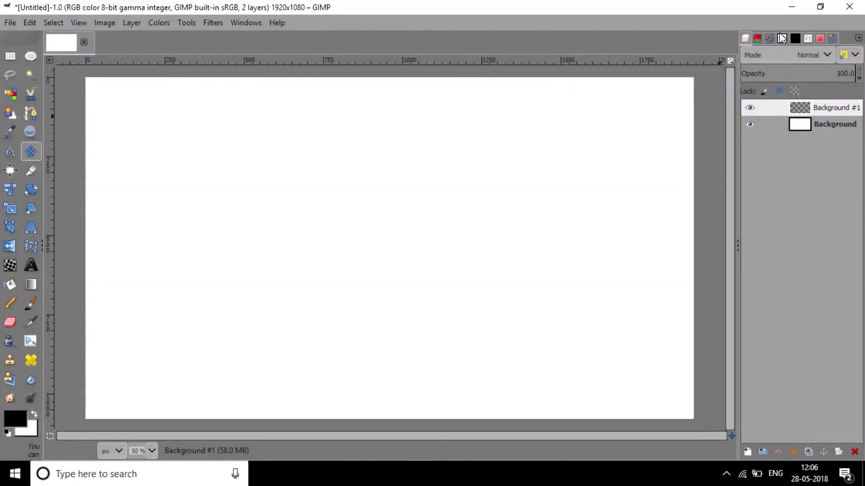
left_click(782, 39)
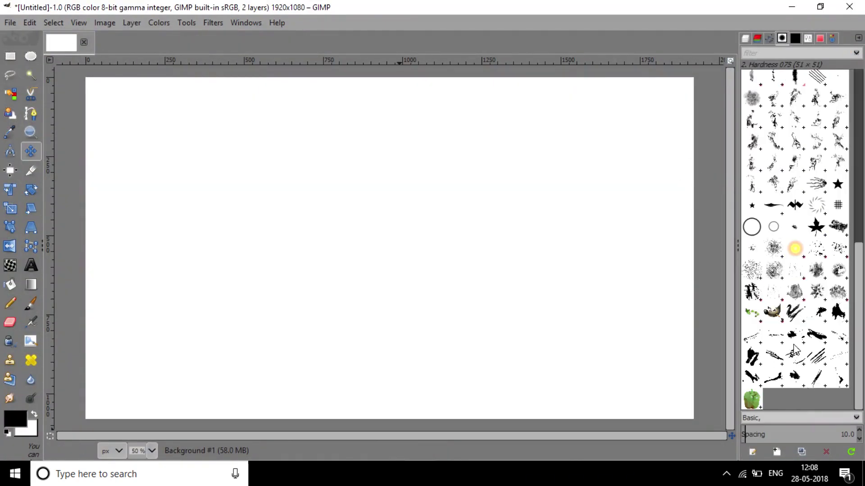
left_click(850, 455)
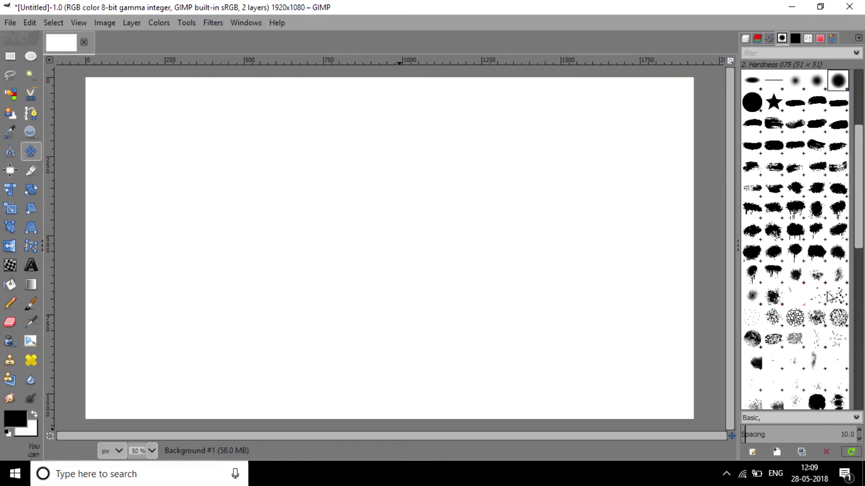
scroll(803, 208, "up", 1)
scroll(803, 209, "up", 1)
scroll(803, 208, "down", 3)
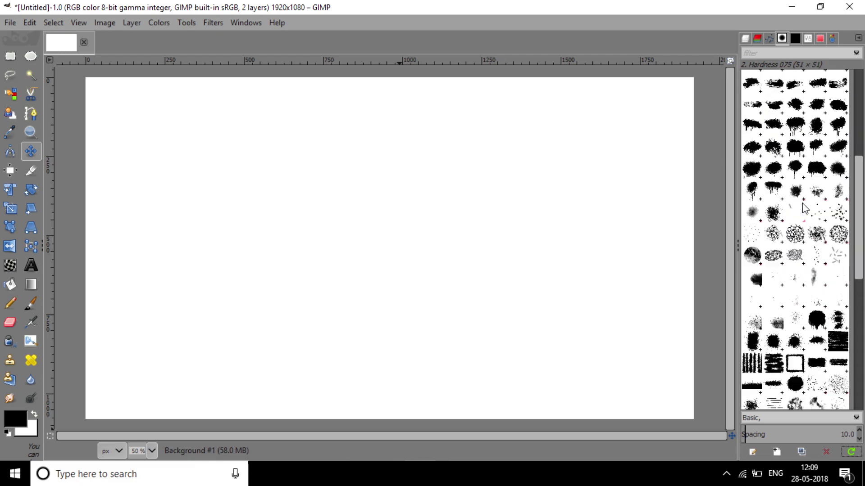
scroll(804, 208, "down", 4)
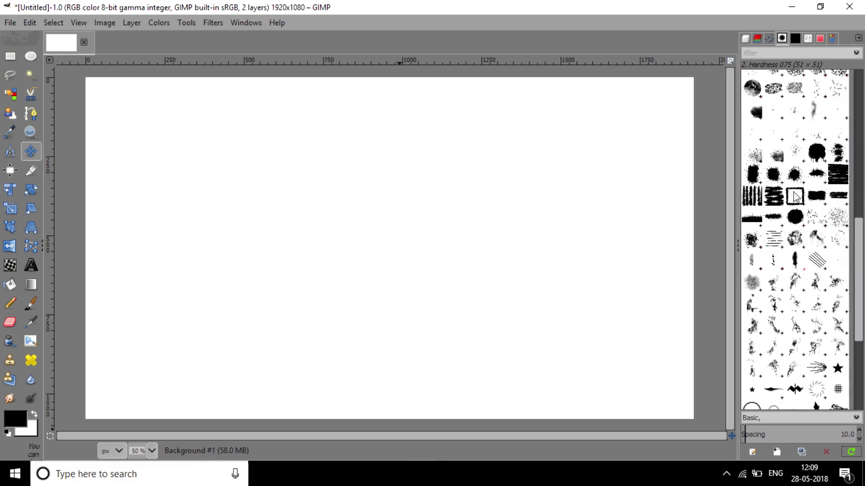
scroll(795, 197, "down", 3)
scroll(796, 197, "down", 2)
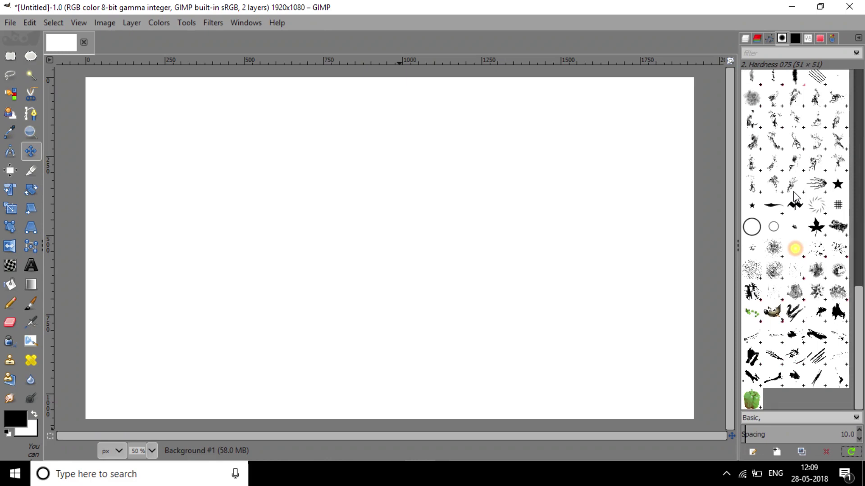
scroll(795, 197, "up", 5)
scroll(795, 197, "up", 5)
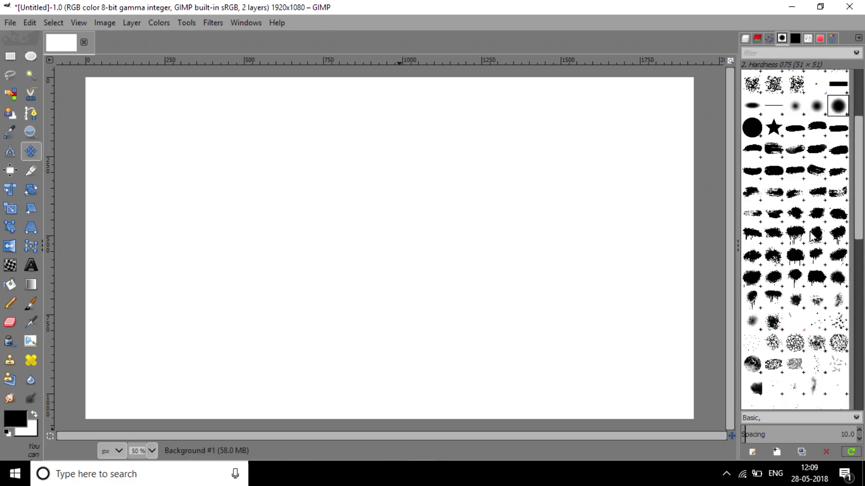
Paint an enlarged test stroke near the top centre with a 20 Painter Brushes brush
left_click(814, 155)
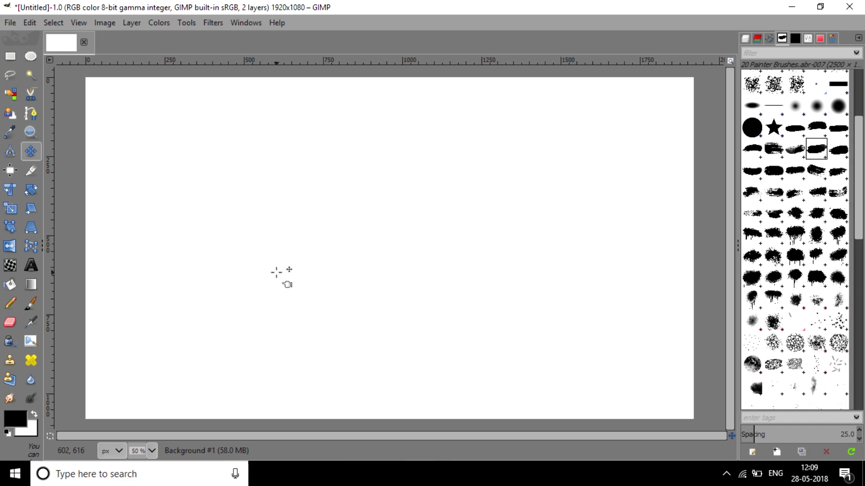
left_click(31, 303)
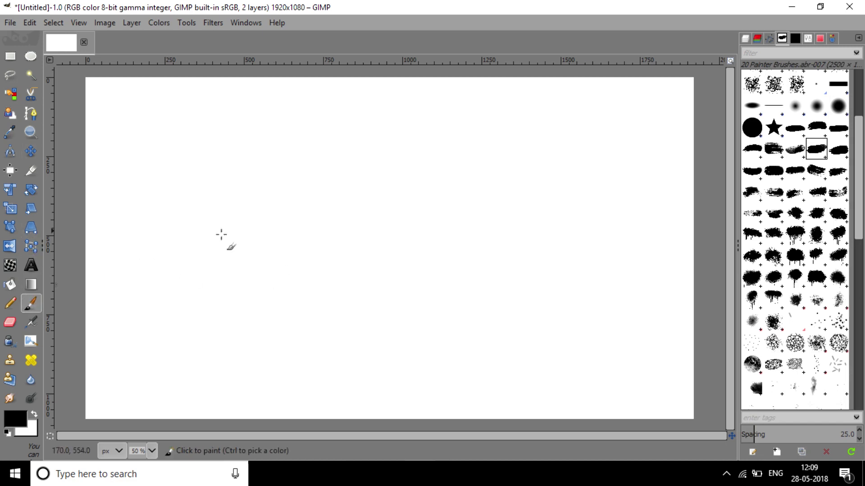
key("bracketleft")
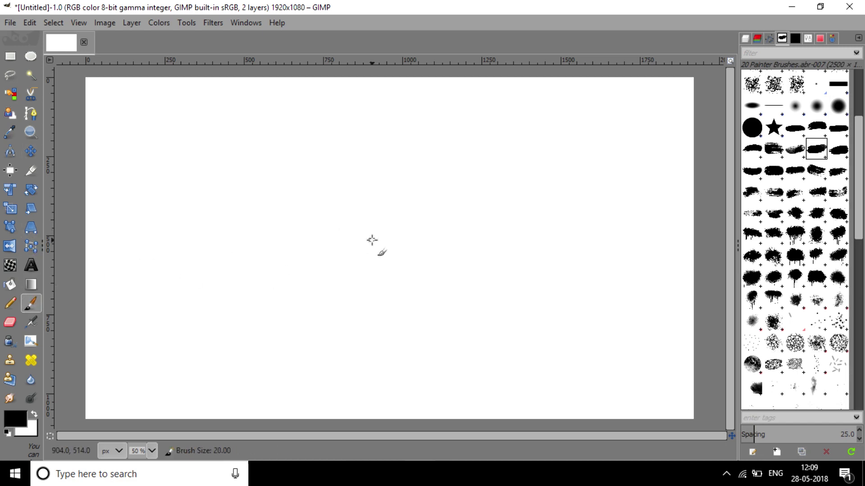
key("bracketright")
key("bracketright")
key("bracketright")
key("bracketright")
key("bracketright")
key("bracketright")
key("bracketright")
key("bracketright")
key("bracketright")
key("bracketright")
key("bracketright")
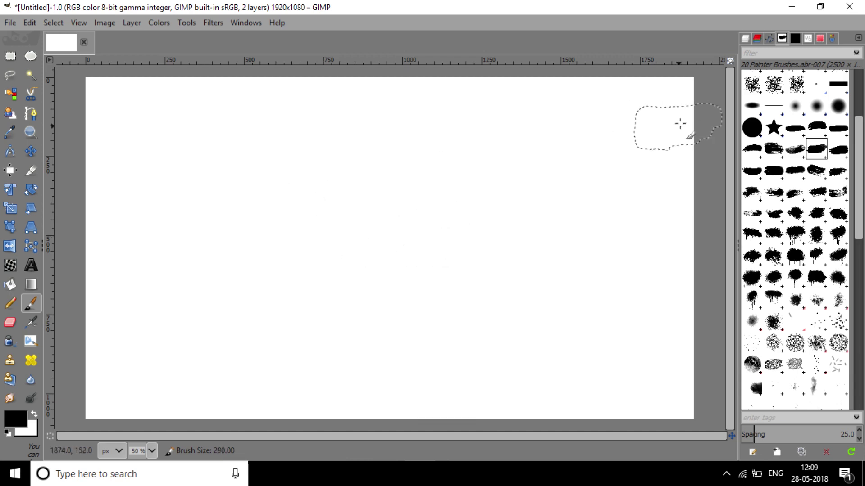
left_click(381, 128)
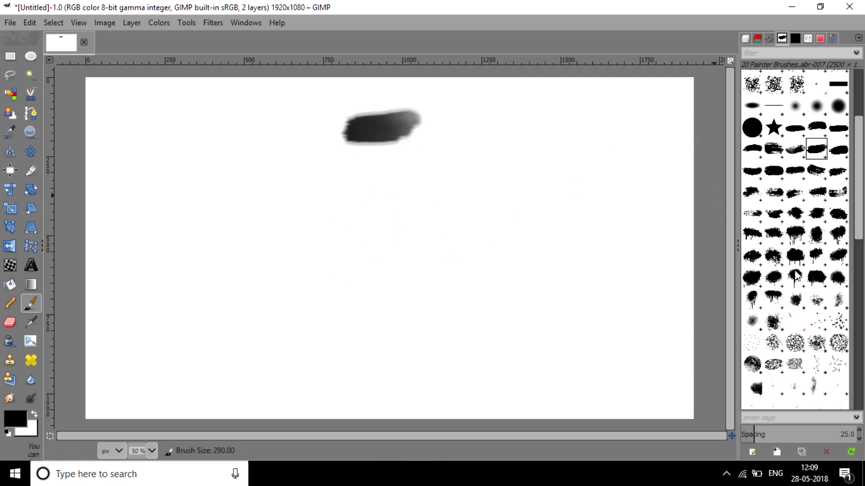
Stamp a dripping 20 Spray Brushes brush at size 226 right of centre
left_click(804, 238)
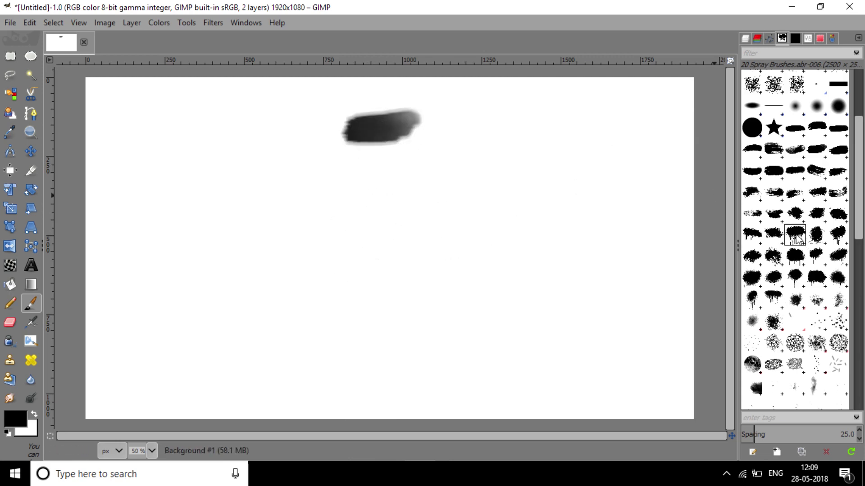
left_click(382, 303)
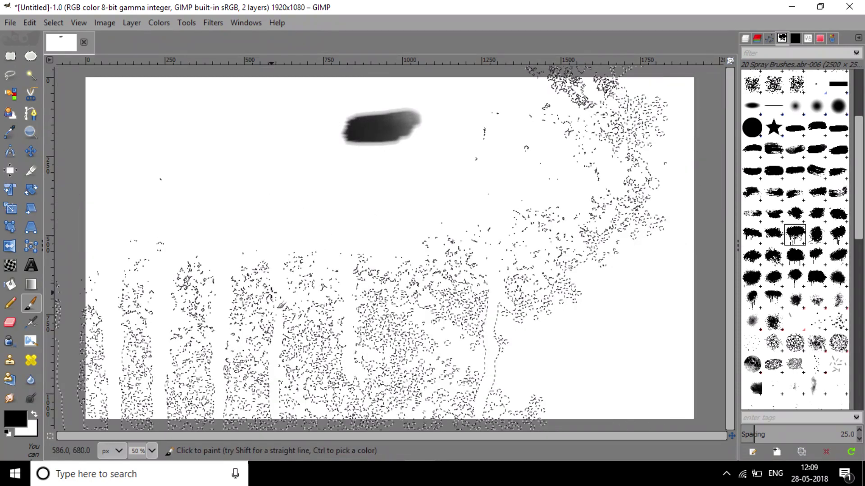
key("bracketleft")
key("bracketleft")
key("bracketleft")
key("bracketleft")
key("bracketleft")
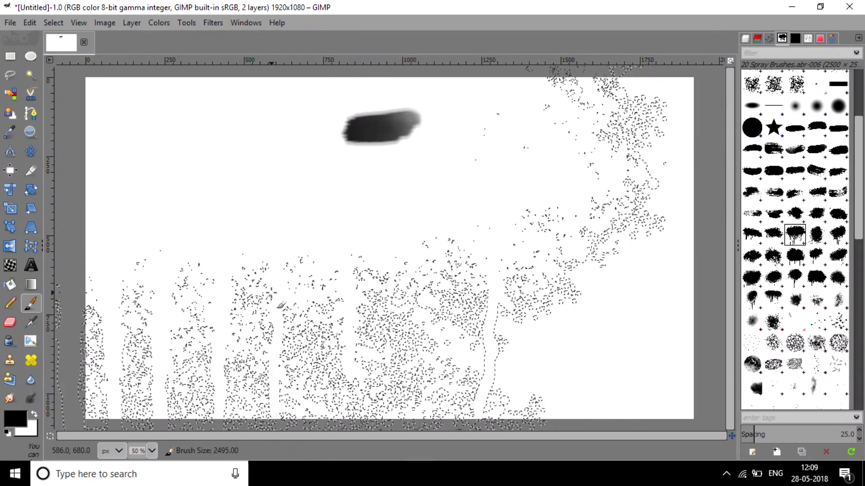
key("bracketleft")
key("bracketleft")
key("bracketleft")
key("bracketleft")
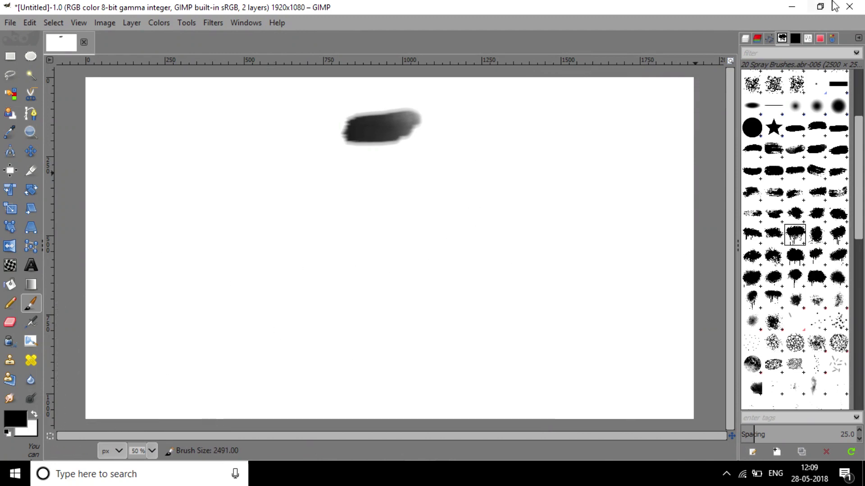
left_click(806, 43)
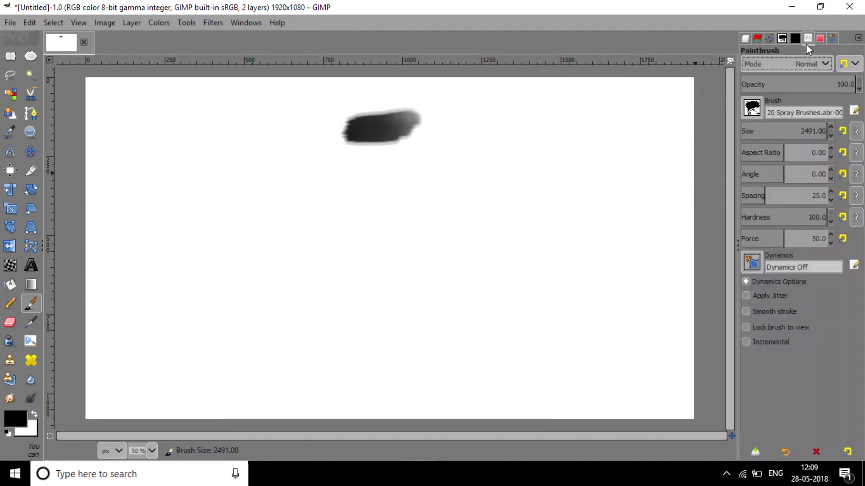
left_click(776, 131)
left_click(496, 190)
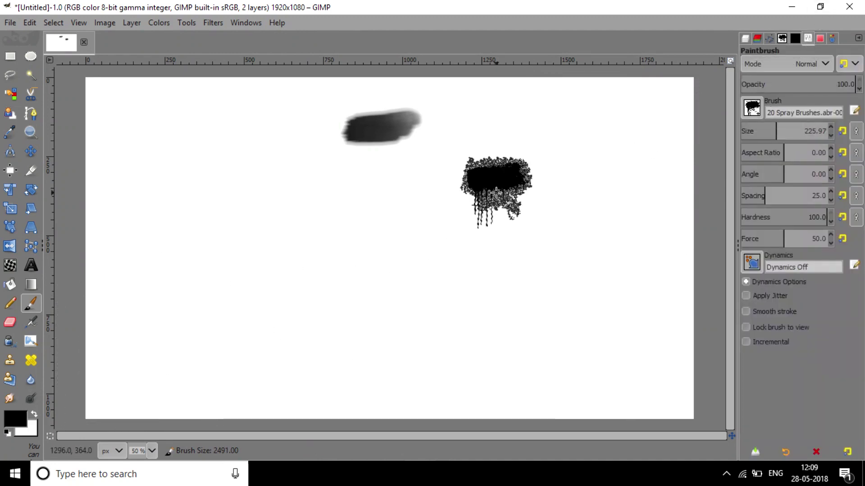
left_click(783, 39)
scroll(777, 238, "down", 5)
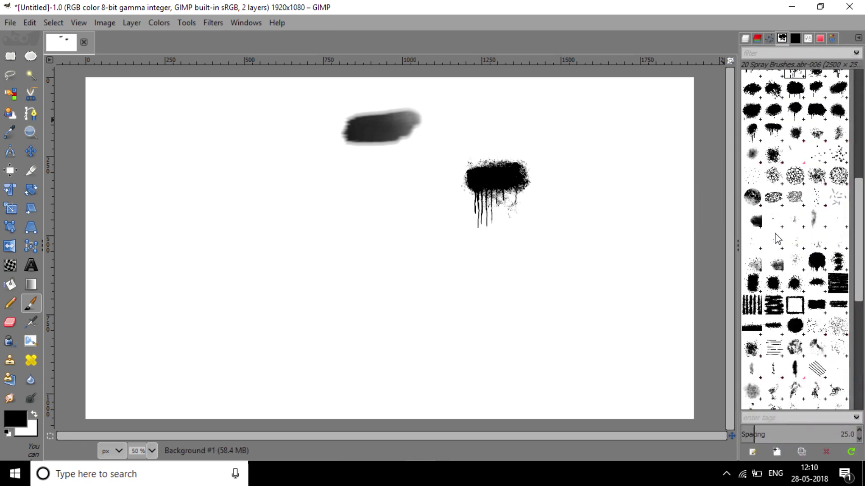
Paint a test dab left of centre with a Free Spray Photoshop Brushes 14 brush
left_click(753, 294)
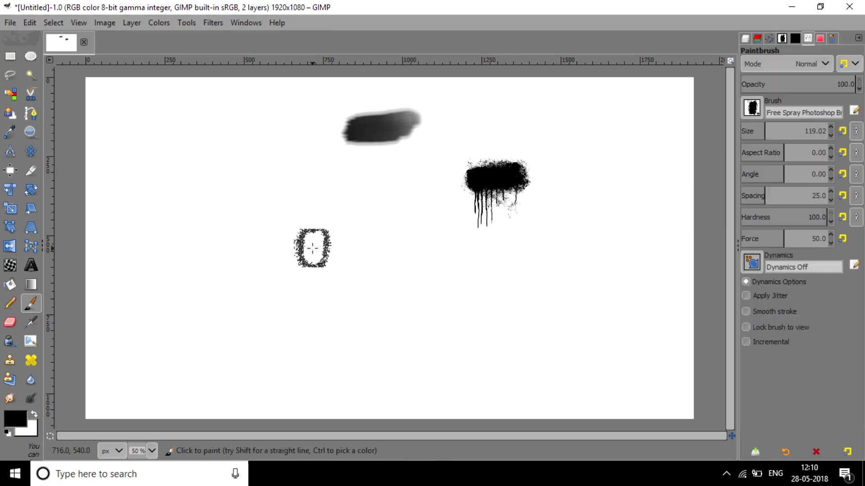
left_click(314, 247)
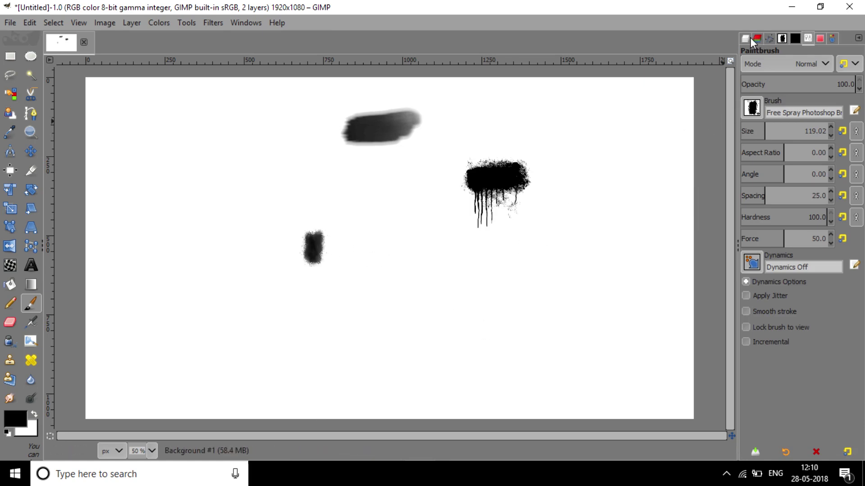
left_click(780, 39)
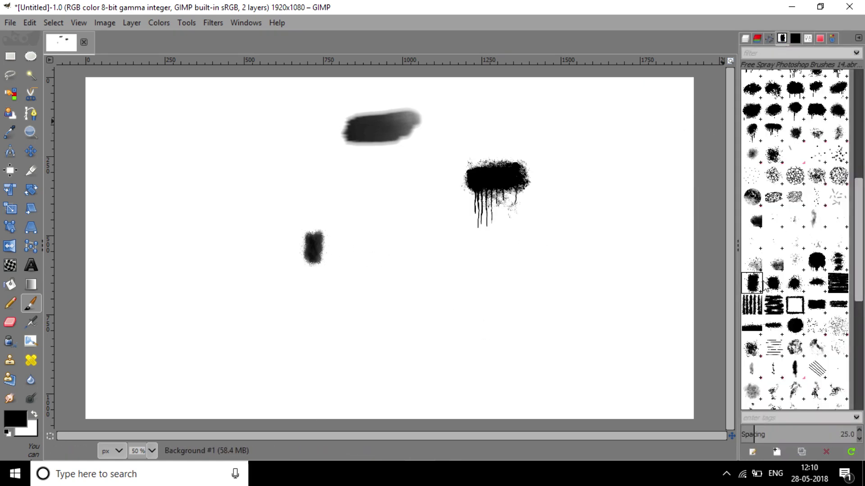
Delete all the test strokes, leaving the canvas blank white
scroll(764, 287, "down", 5)
scroll(786, 247, "down", 5)
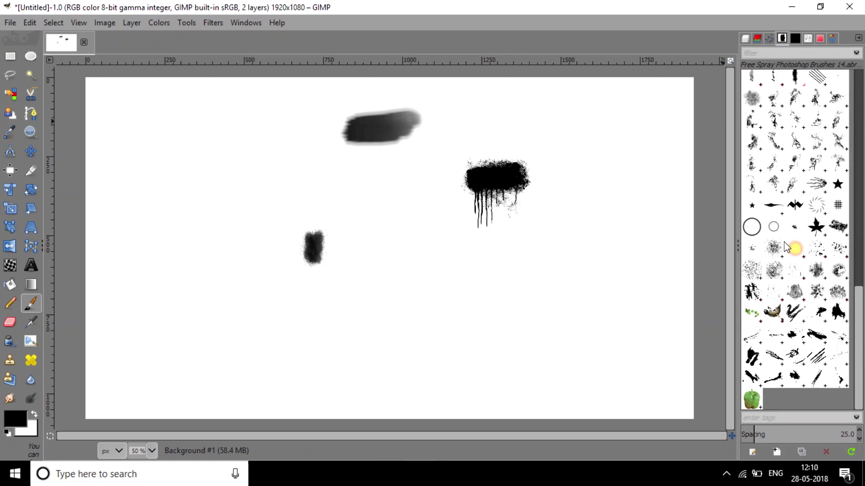
scroll(785, 247, "up", 5)
scroll(786, 246, "up", 5)
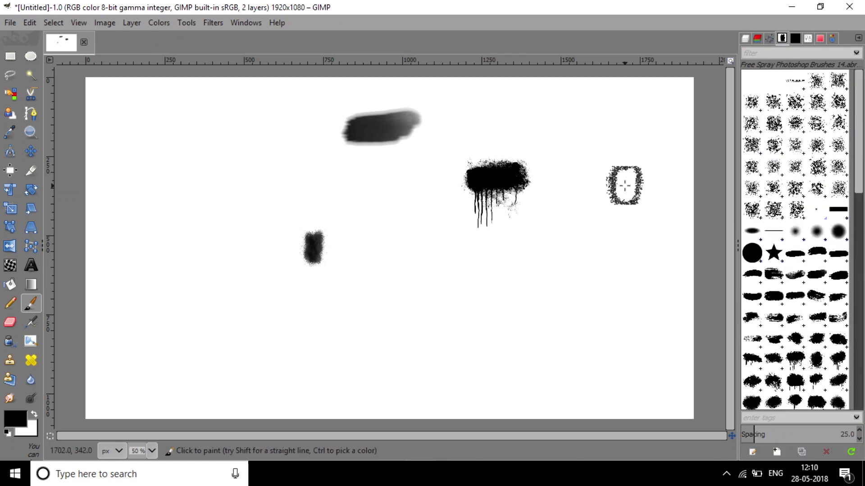
key("Delete")
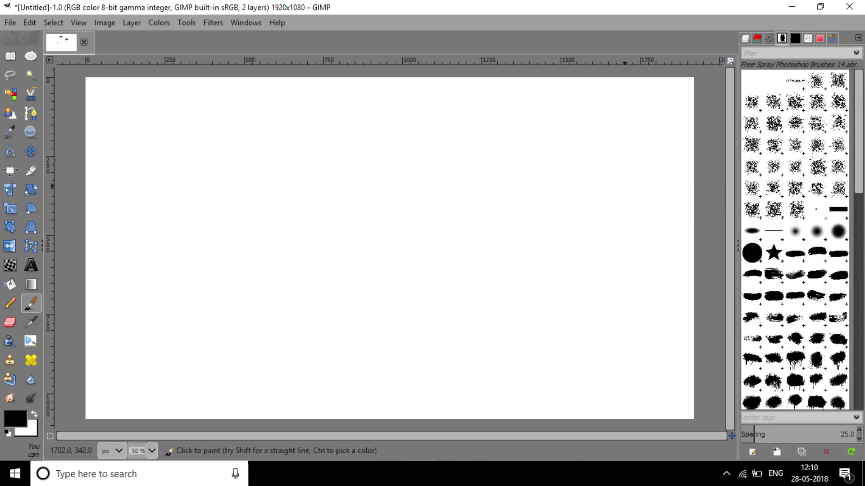